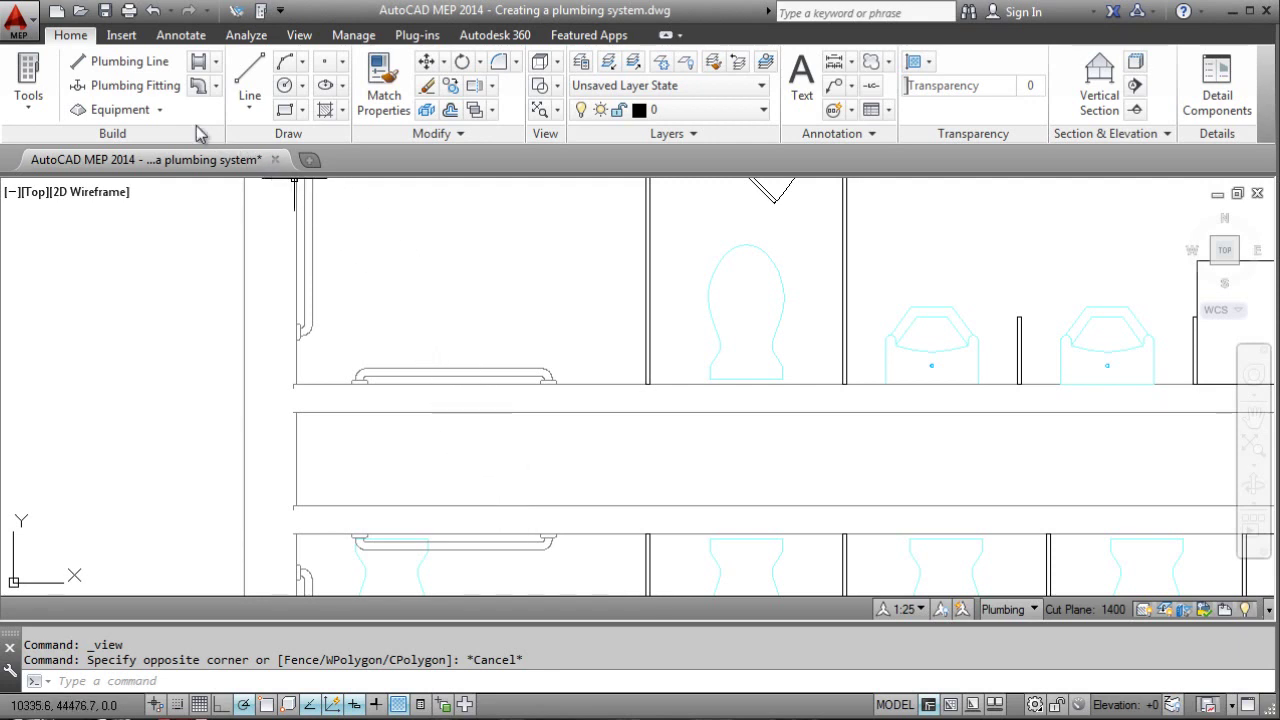
Step: Place a wall-mounted flush valve toilet, rated Toilet - Flushing Valve, in the upper-left room
left_click(160, 111)
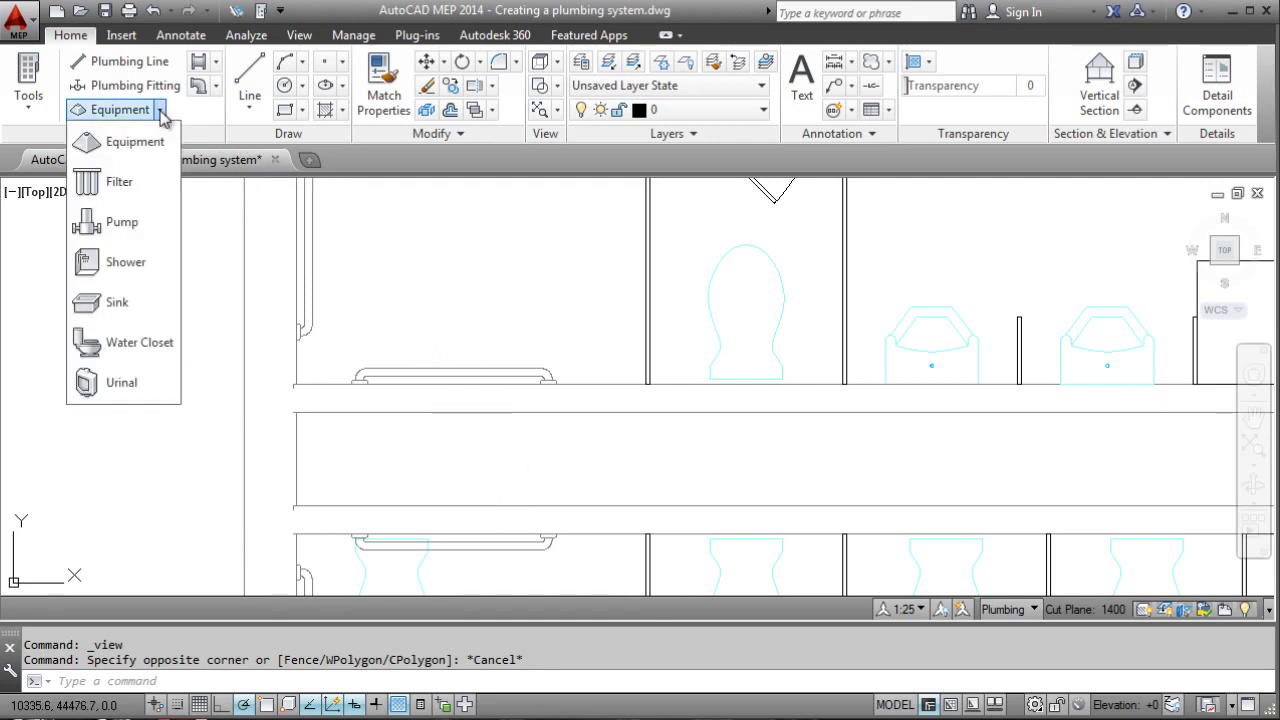
left_click(123, 342)
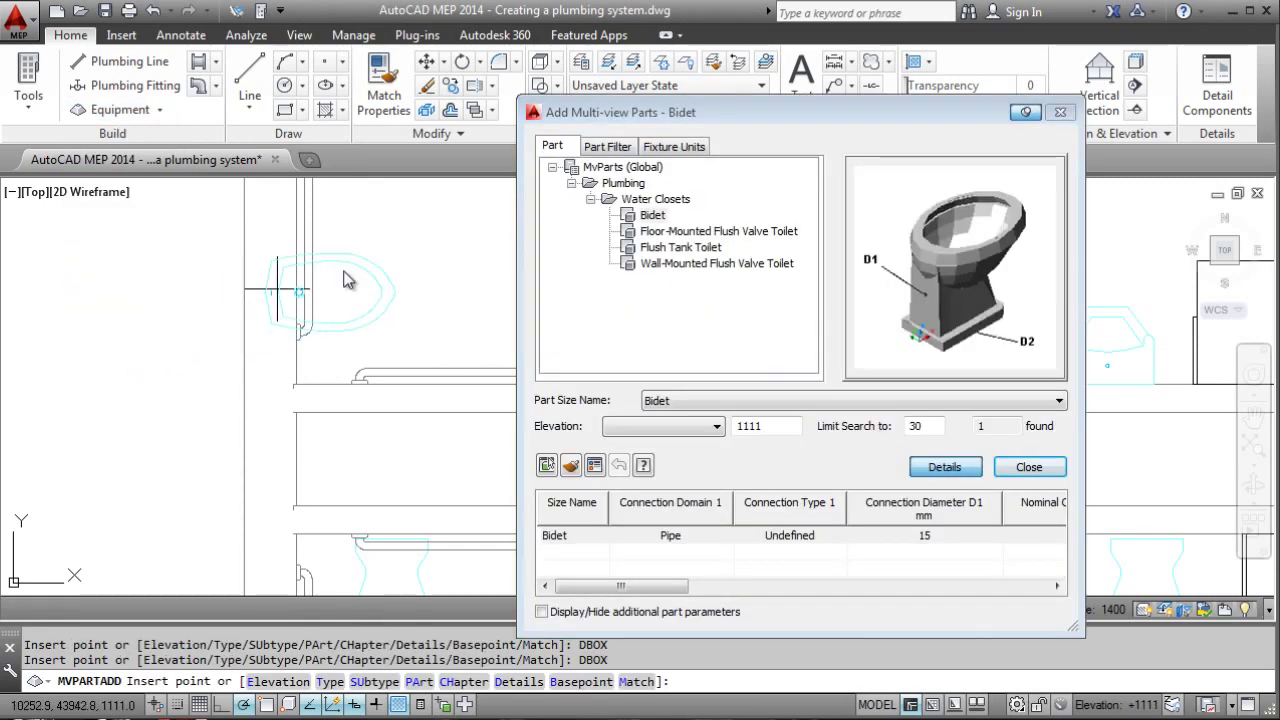
left_click(700, 263)
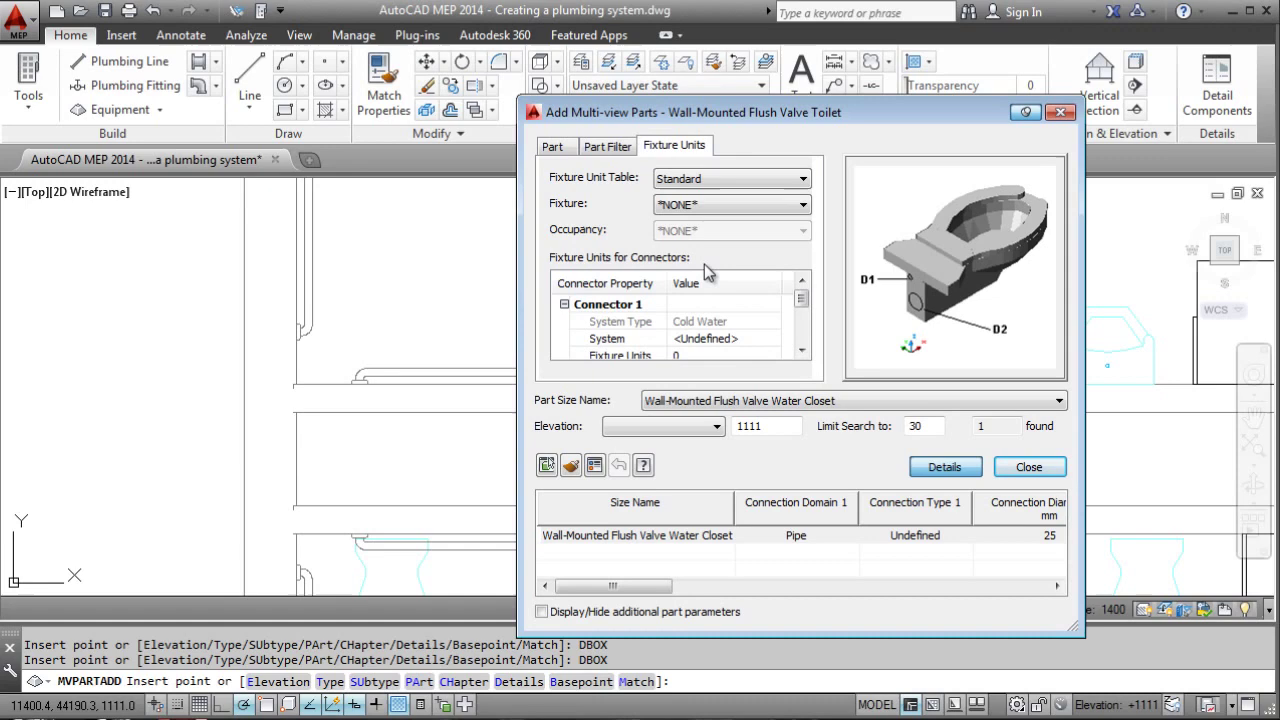
left_click(802, 205)
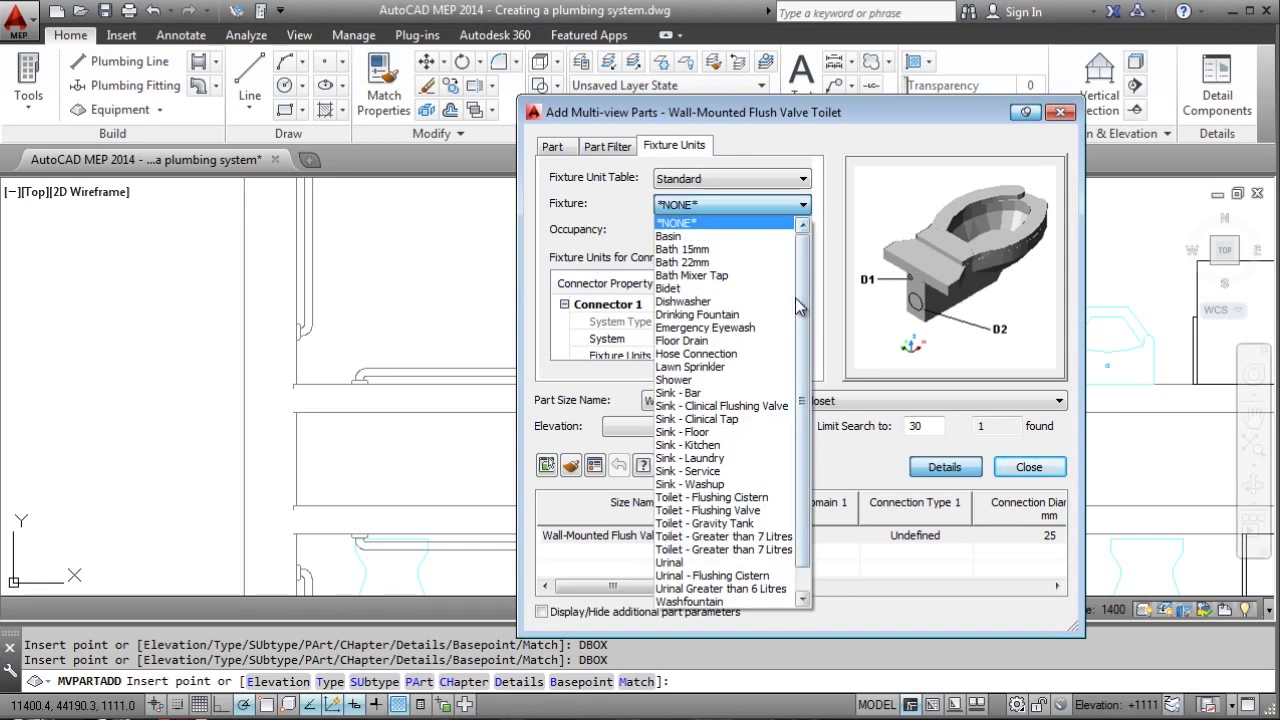
left_click(711, 510)
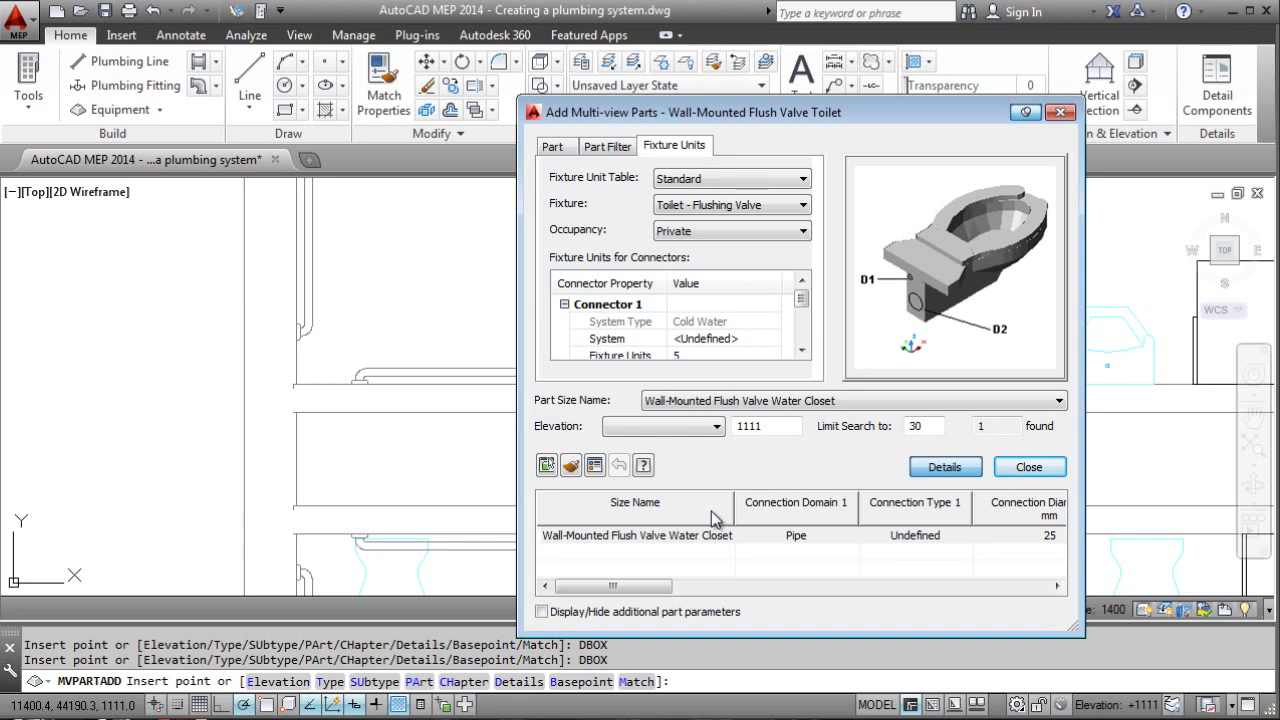
left_click(438, 362)
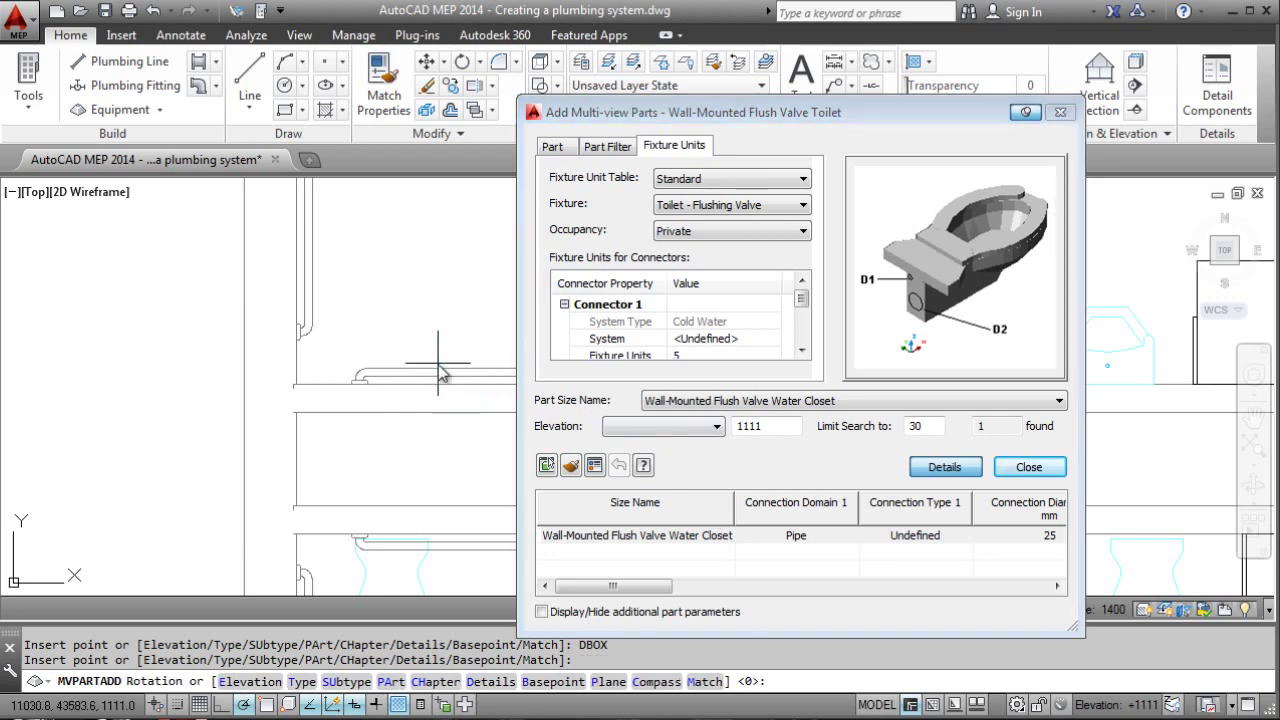
left_click(438, 258)
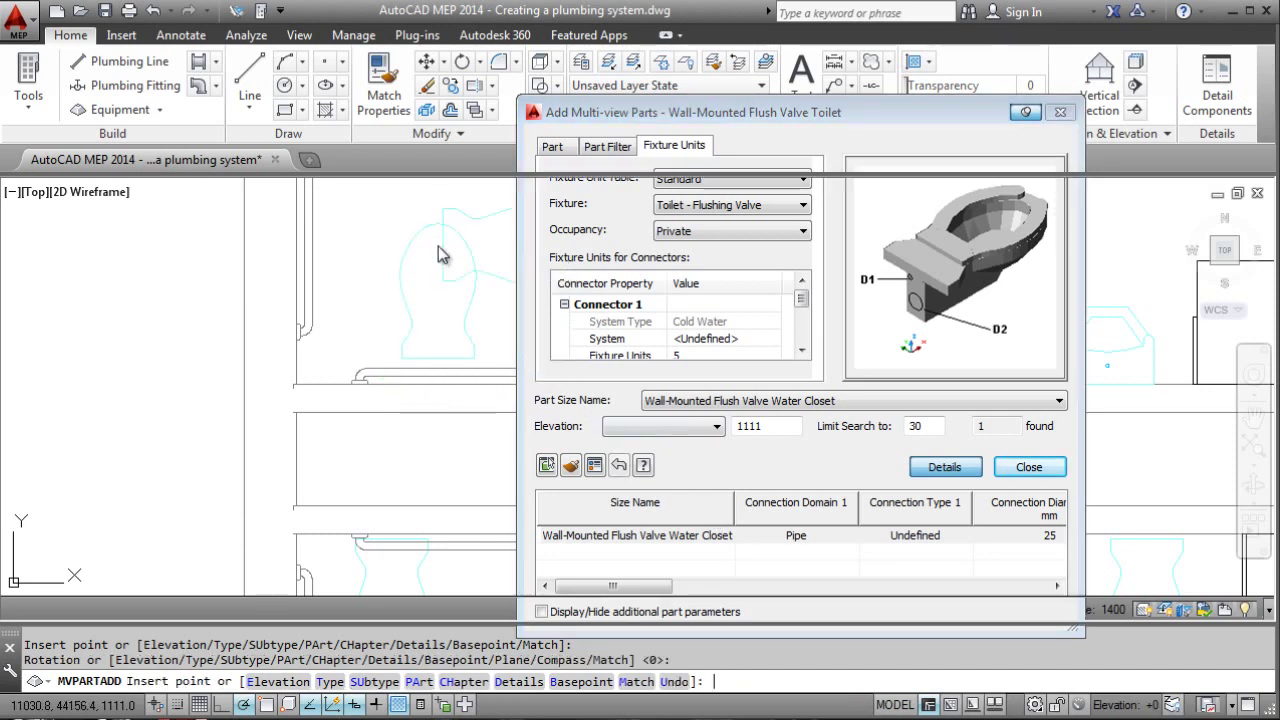
key("Return")
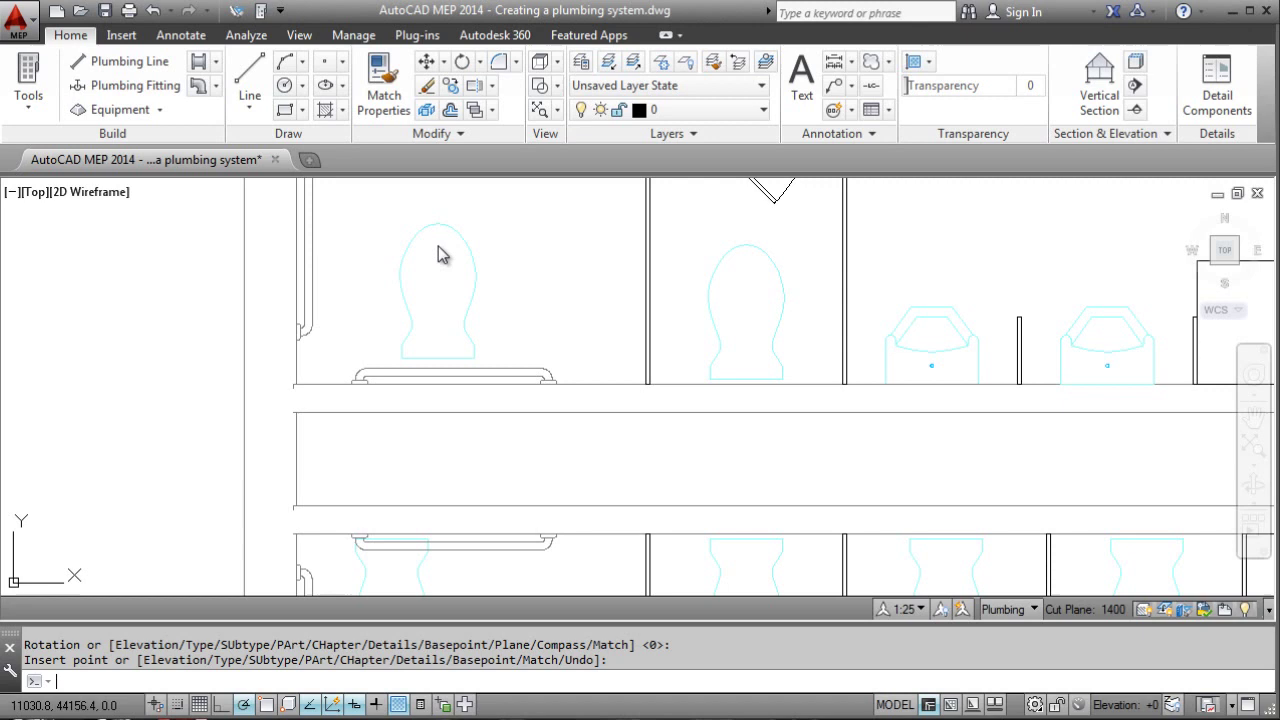
Step: Set up a plumbing line with Black Pipe style, Sanitary system and nominal size 100
left_click(122, 64)
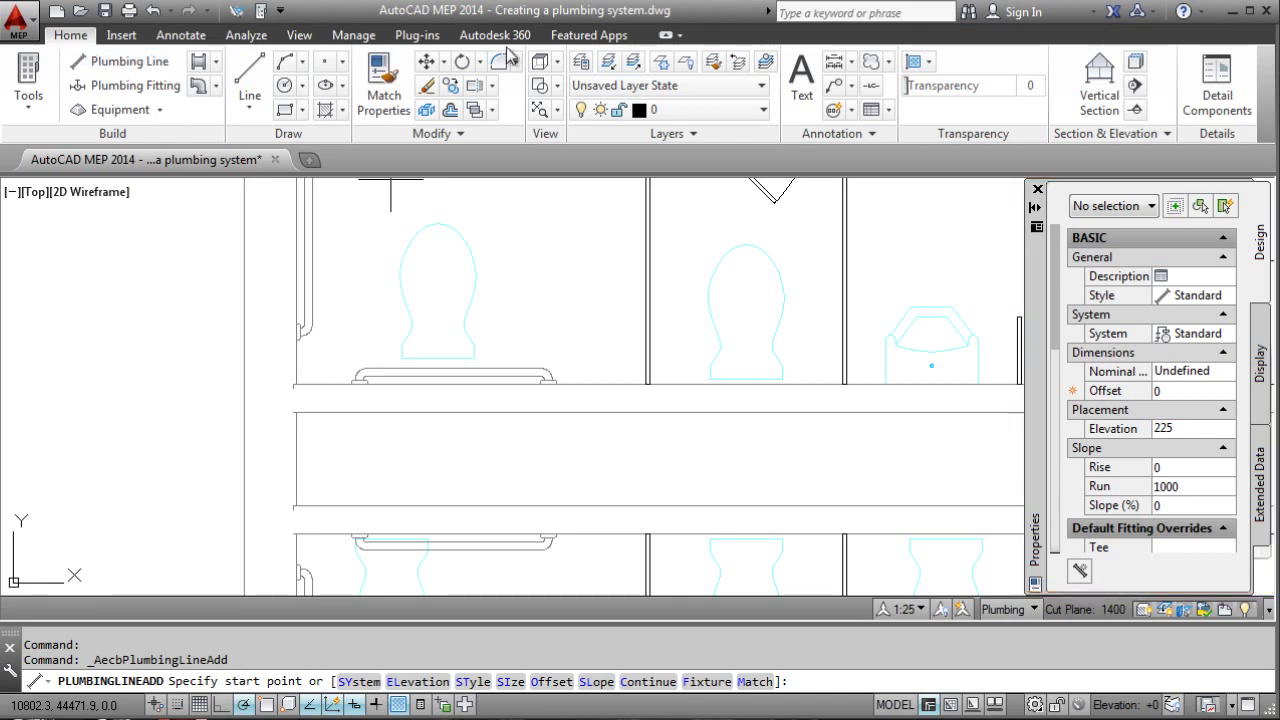
left_click(1166, 300)
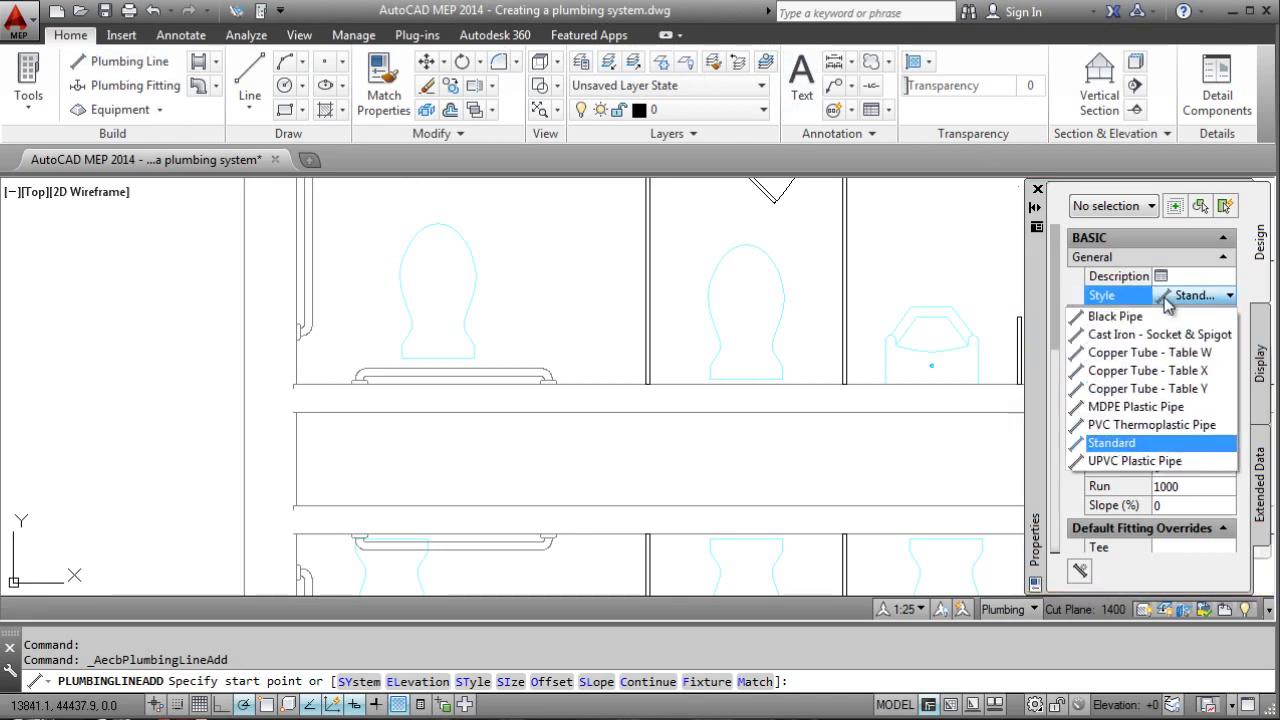
left_click(1108, 316)
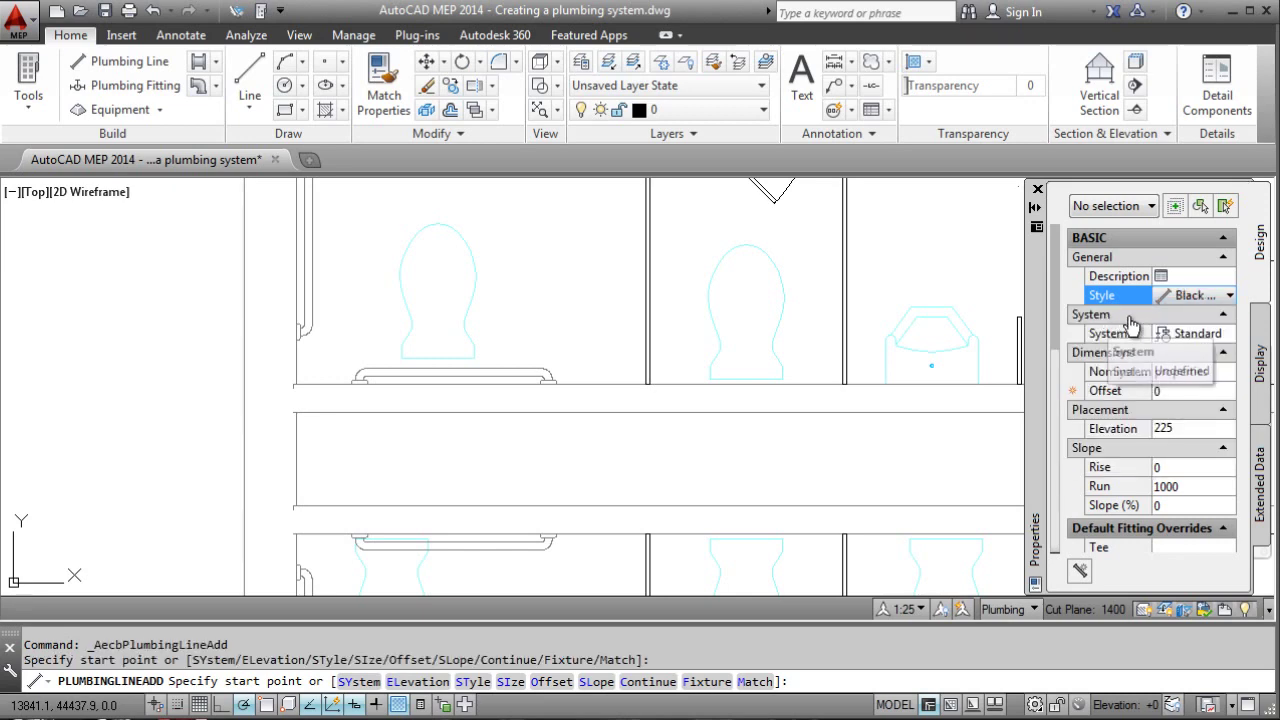
left_click(1165, 338)
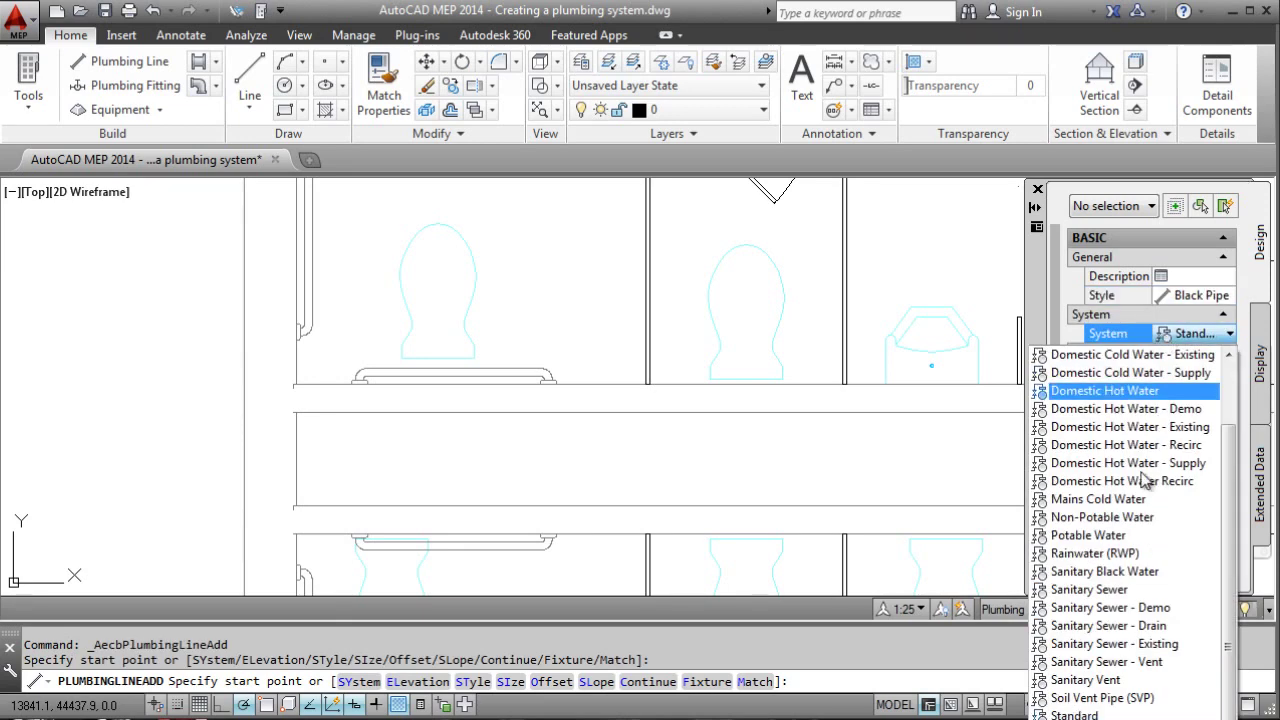
left_click(1100, 578)
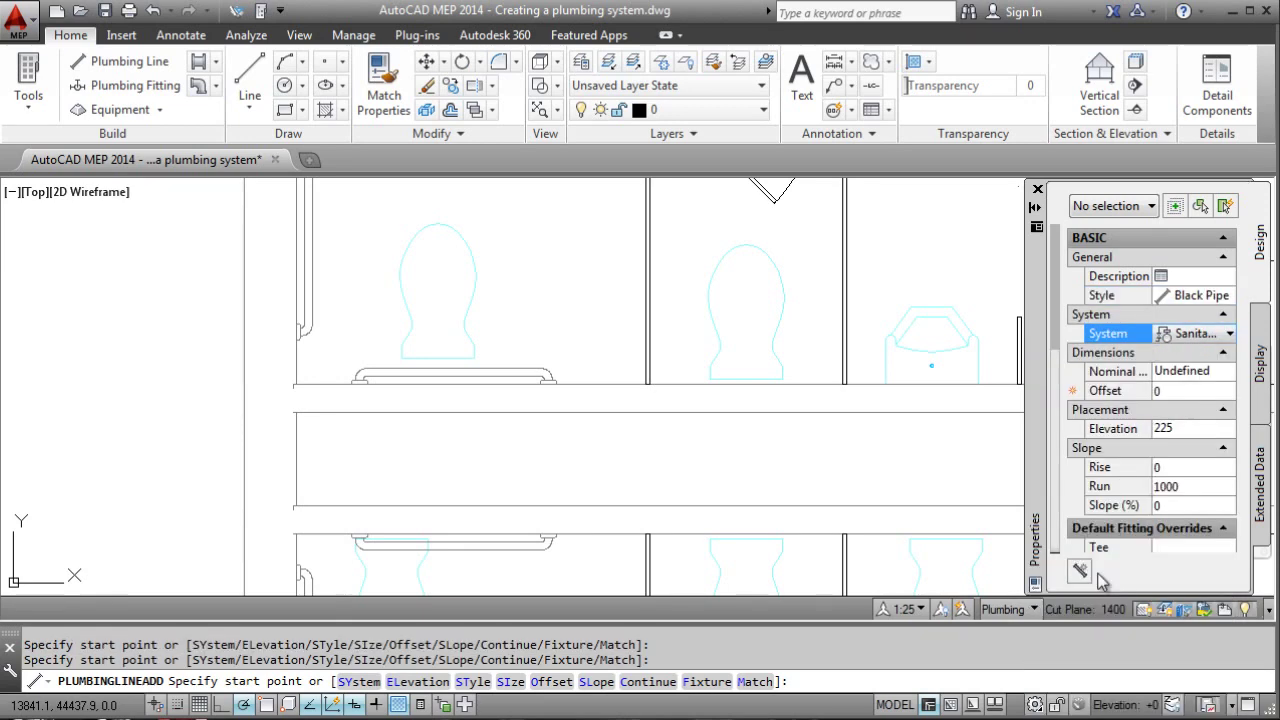
left_click(1195, 371)
type("100")
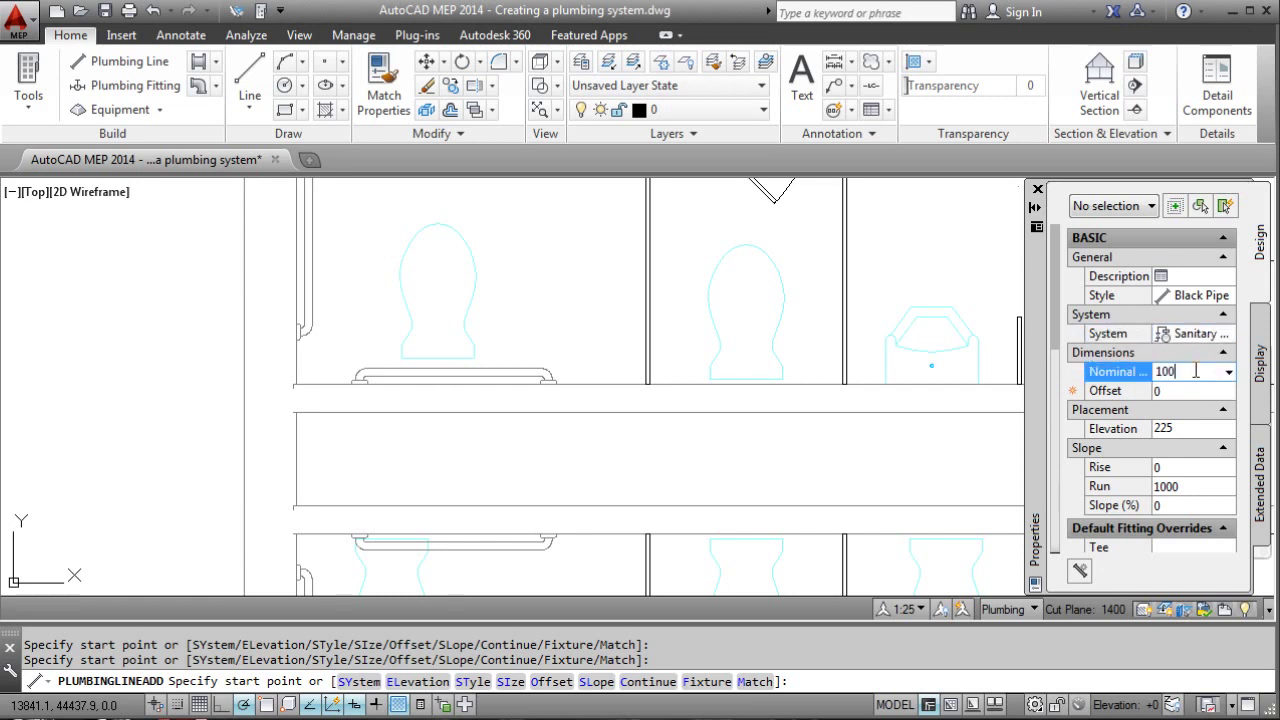
key("Tab")
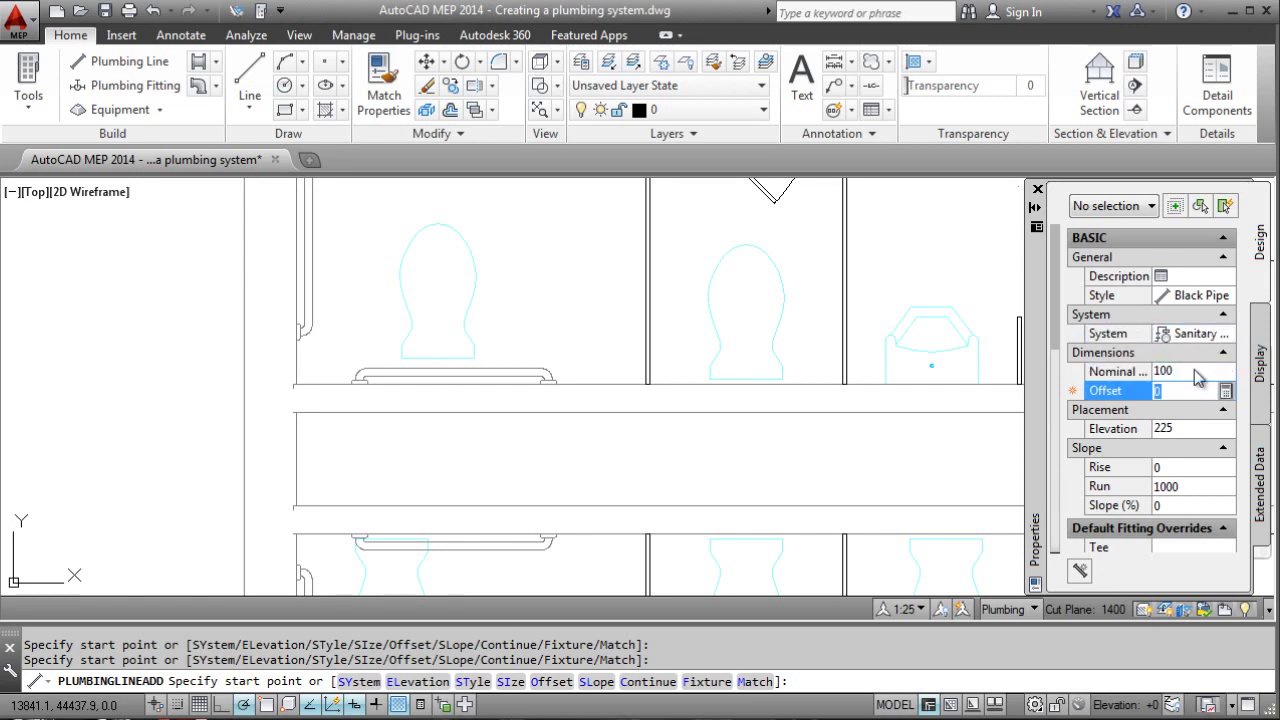
Step: Draw the sanitary pipe down into the corridor and then right along it
left_click(322, 390)
left_click(322, 472)
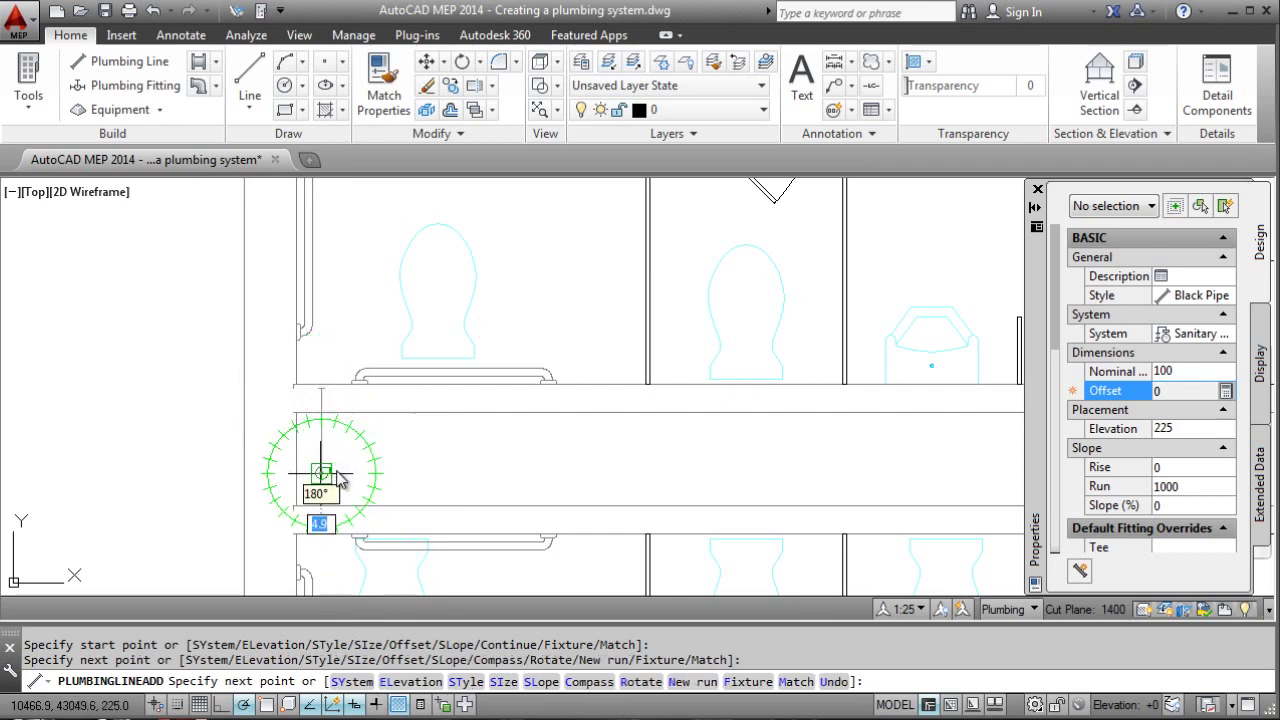
left_click(739, 474)
key("Return")
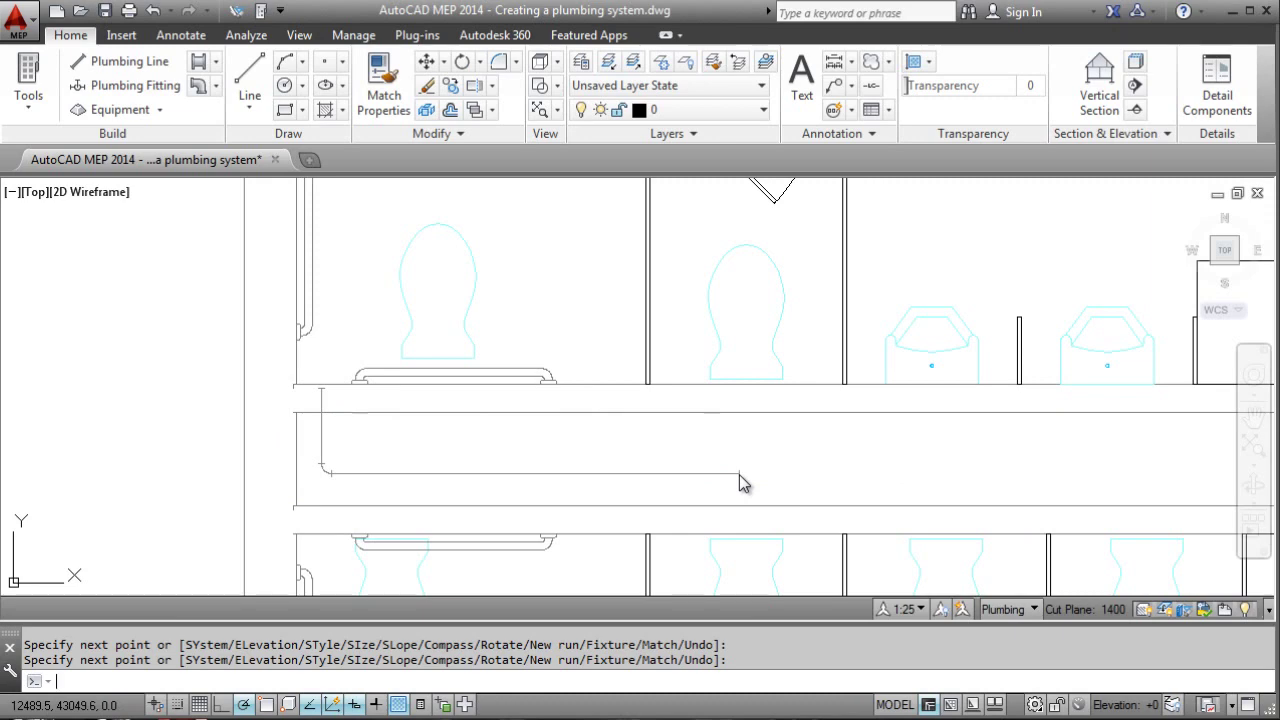
Step: Insert a Double Swept Tee with Boss fitting on the corridor sanitary pipe at default rotation
left_click(147, 90)
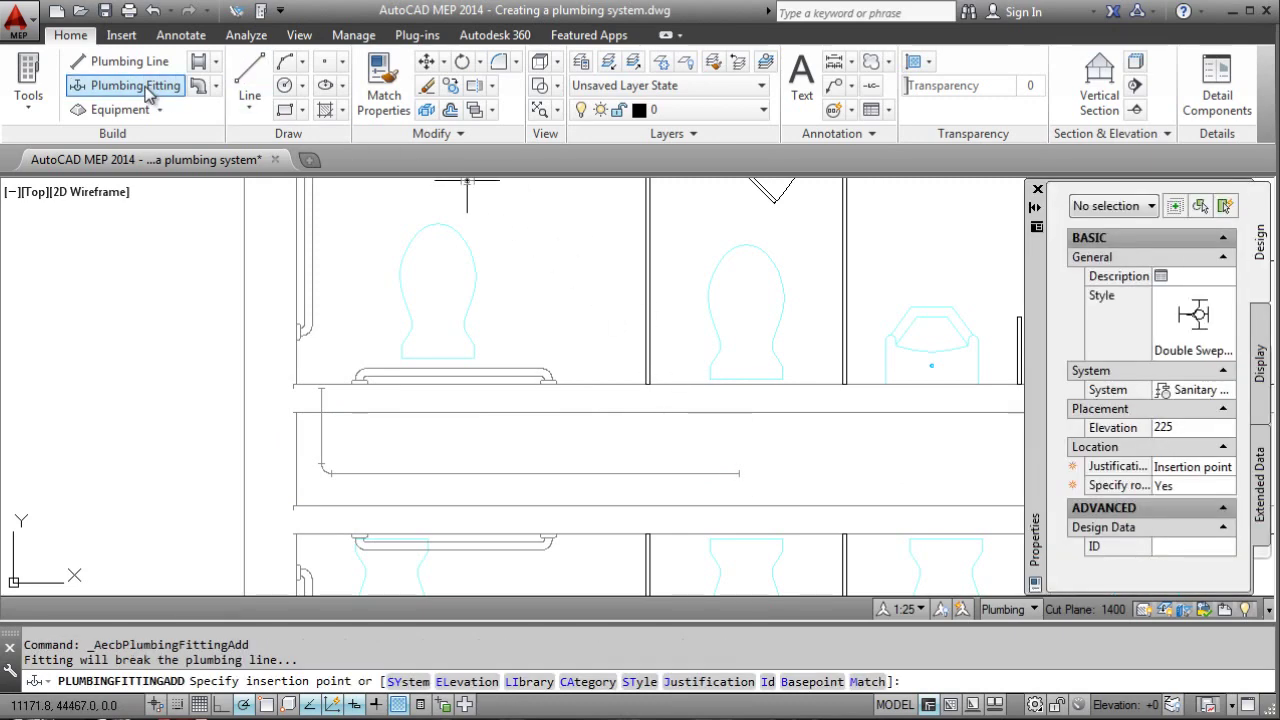
left_click(1200, 318)
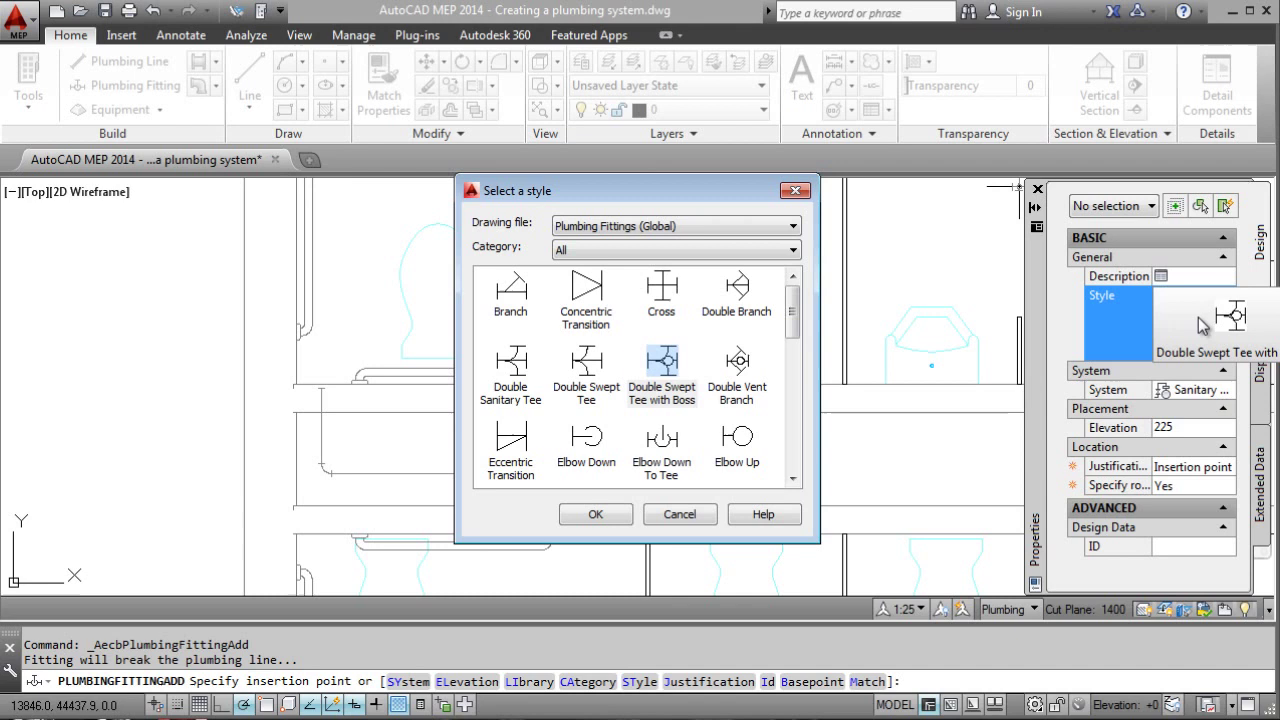
left_click(664, 368)
left_click(596, 516)
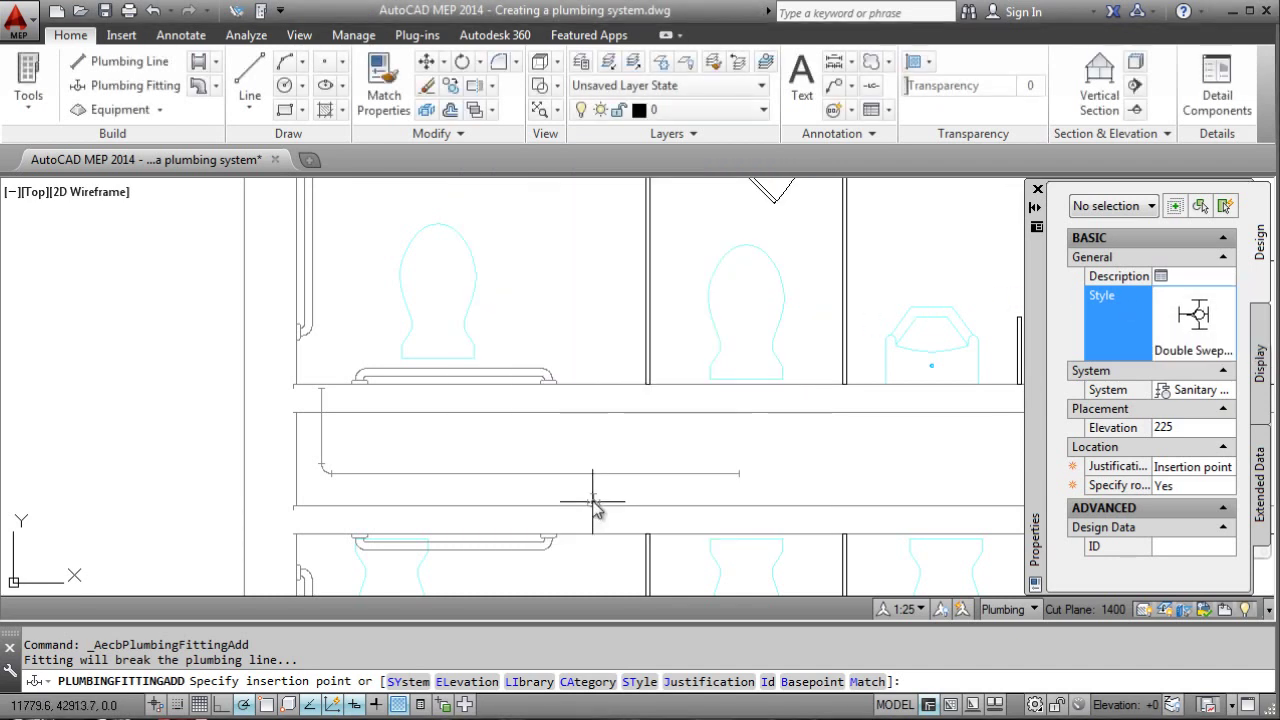
left_click(561, 474)
key("Return")
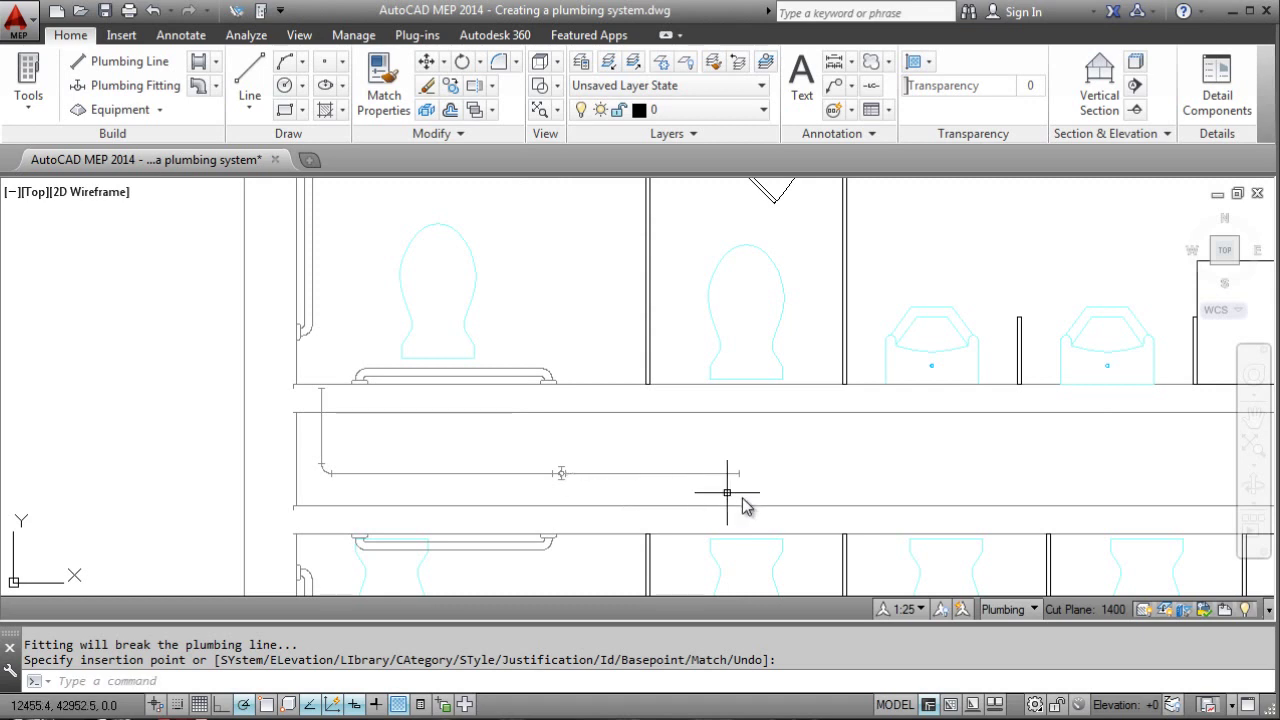
Step: Switch the annotation scale to 1:100, then select the tee fitting on the sanitary line
left_click(900, 610)
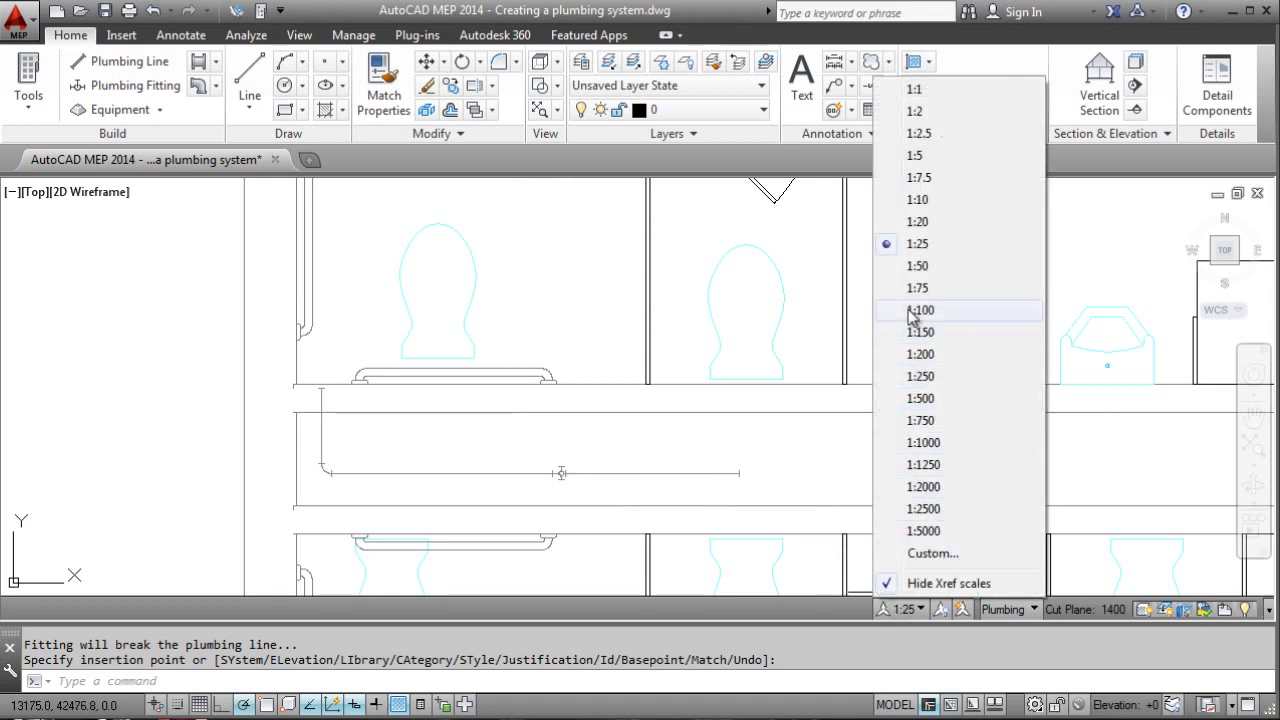
left_click(905, 310)
left_click(572, 477)
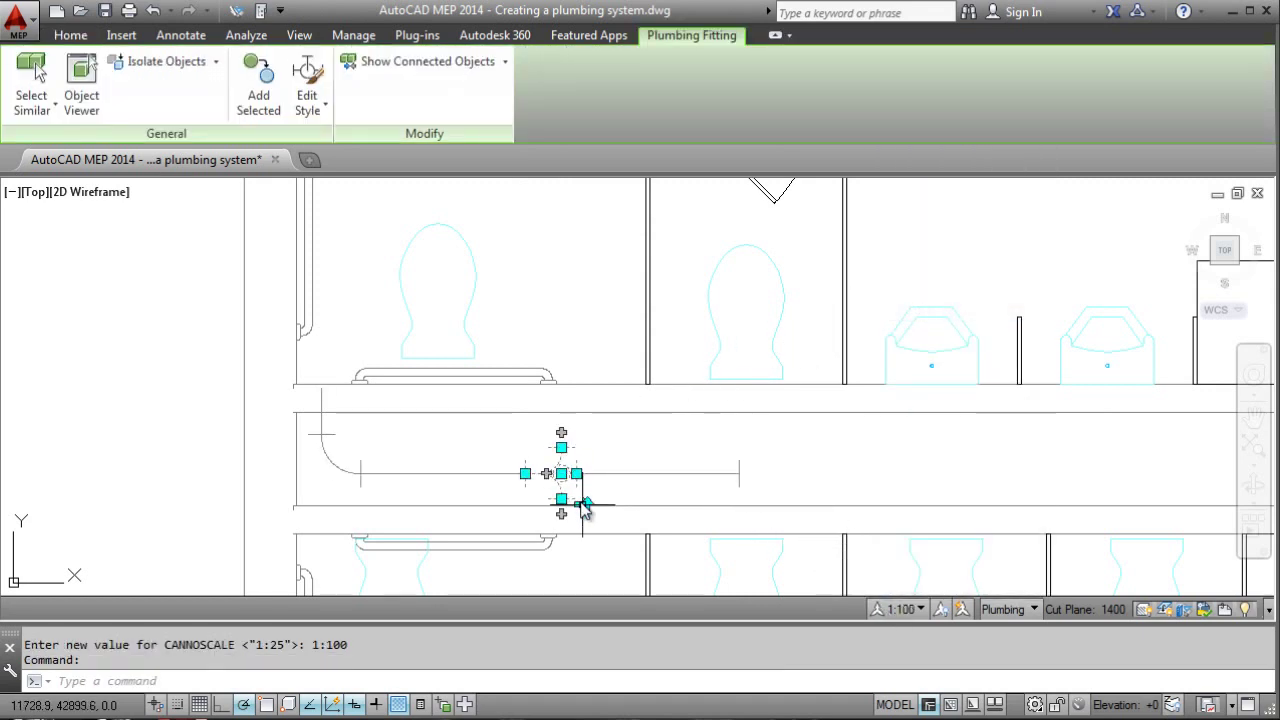
key("Escape")
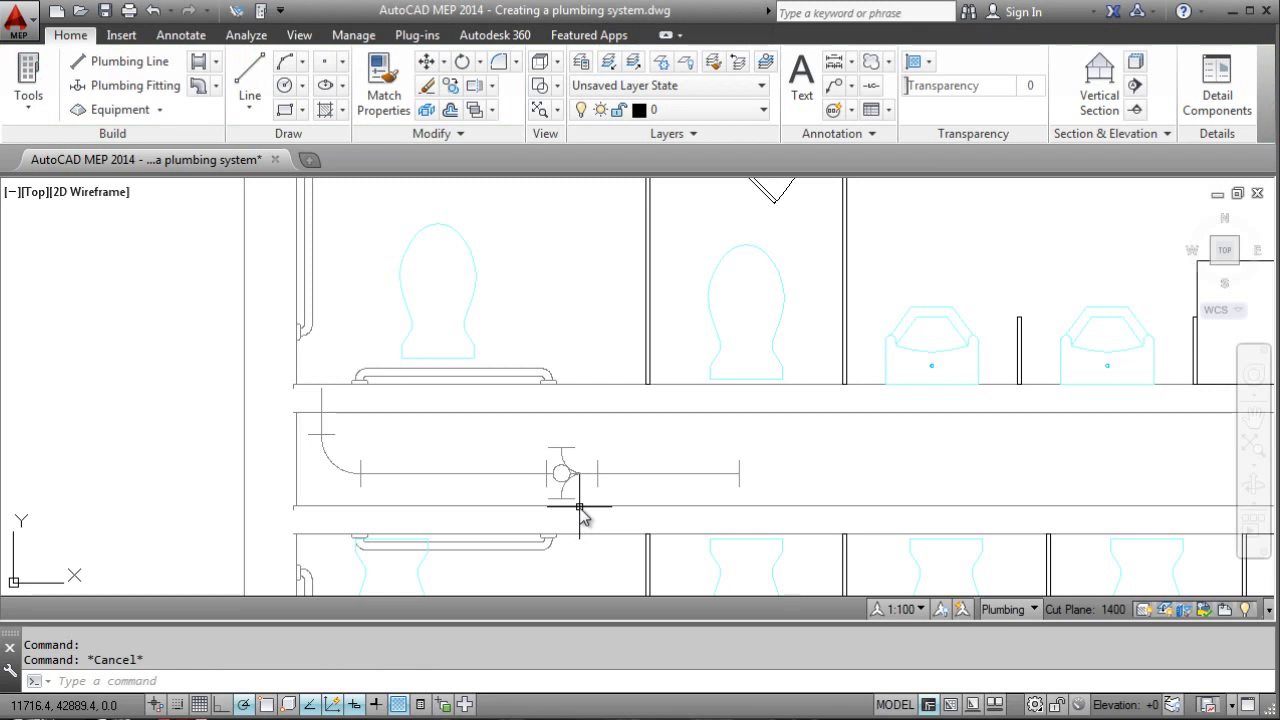
left_click(564, 468)
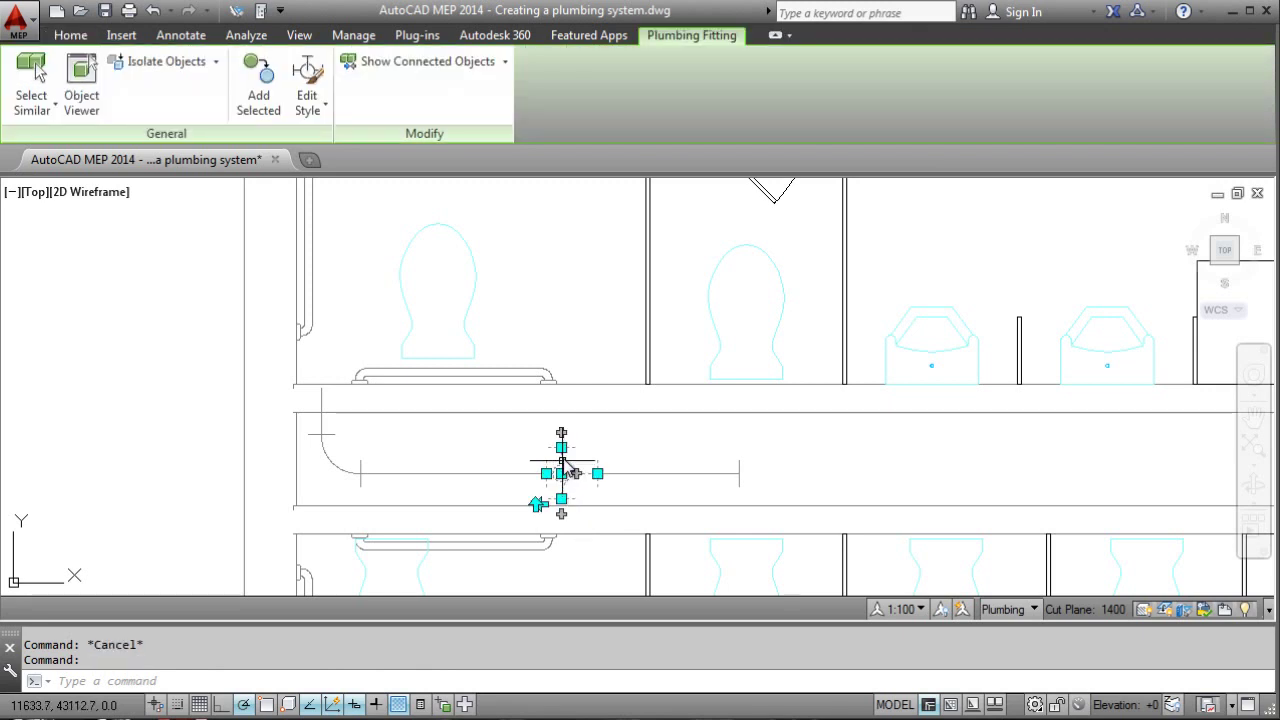
Step: Draw a trial vertical pipe up from the tee toward the water closet
left_click(561, 433)
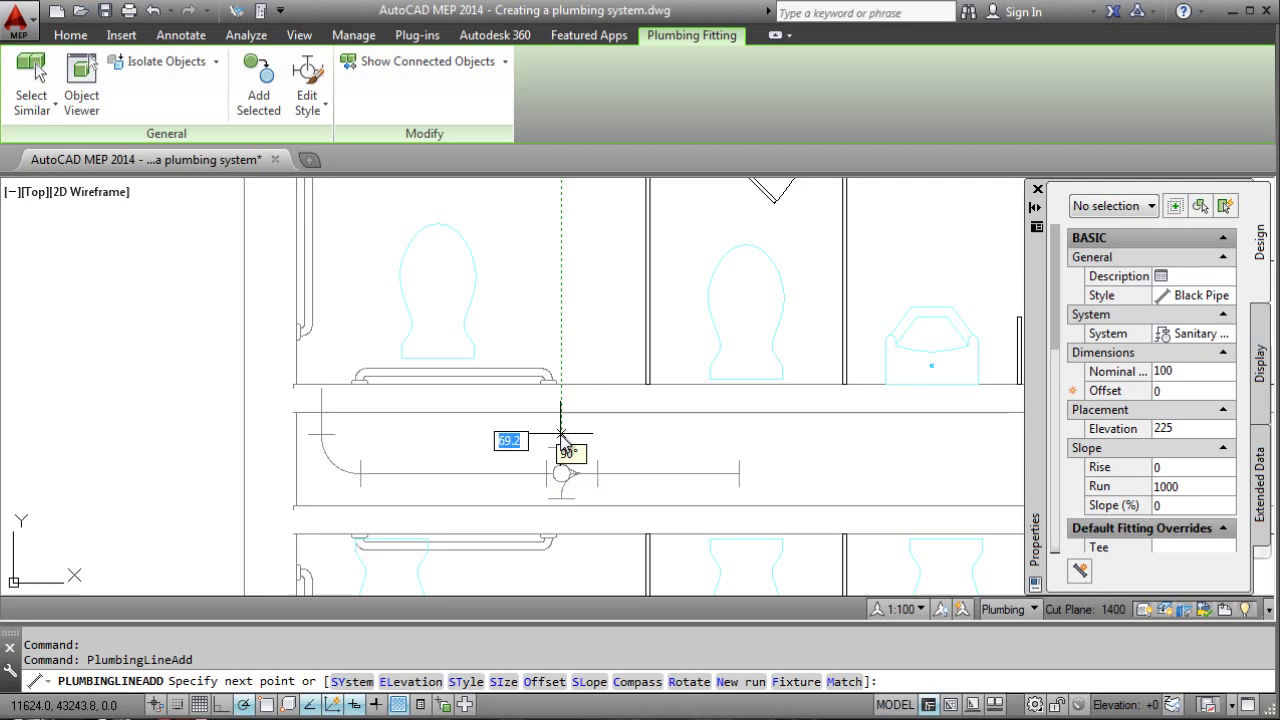
left_click(564, 340)
key("Return")
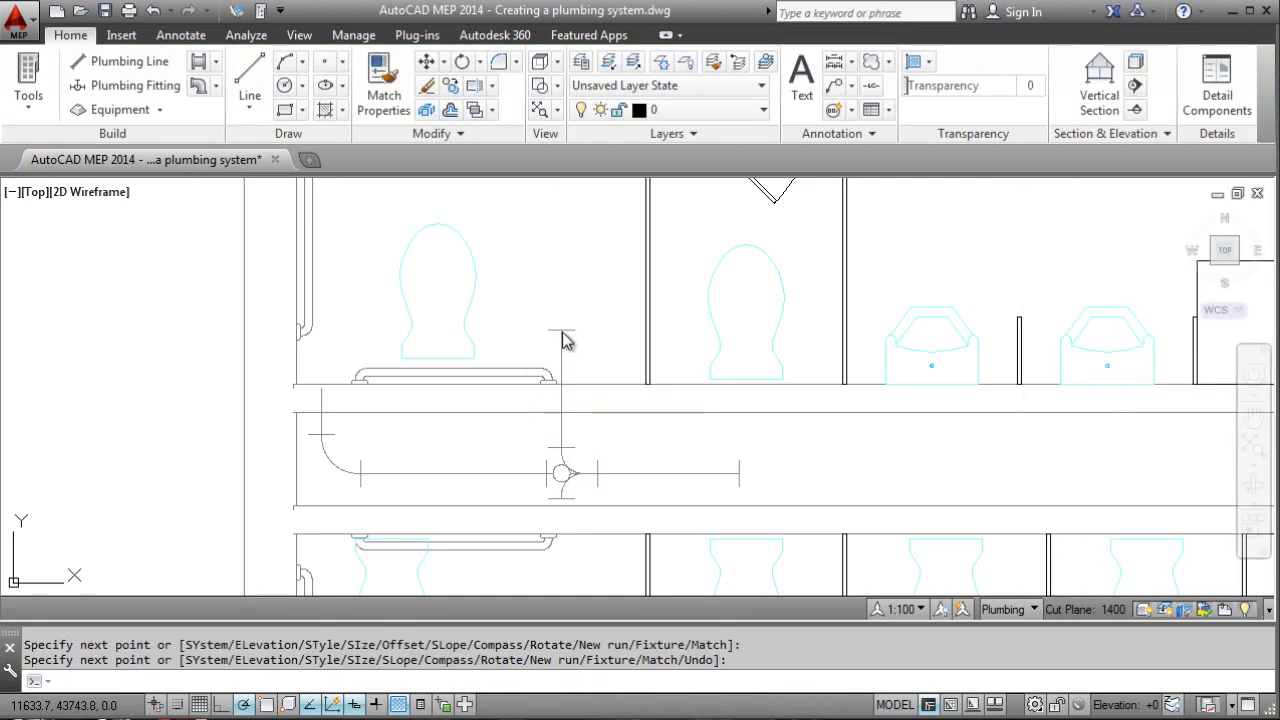
Step: Move the pipe and tee left under the water closet, then delete the vertical pipe
left_click(562, 365)
left_click(561, 389)
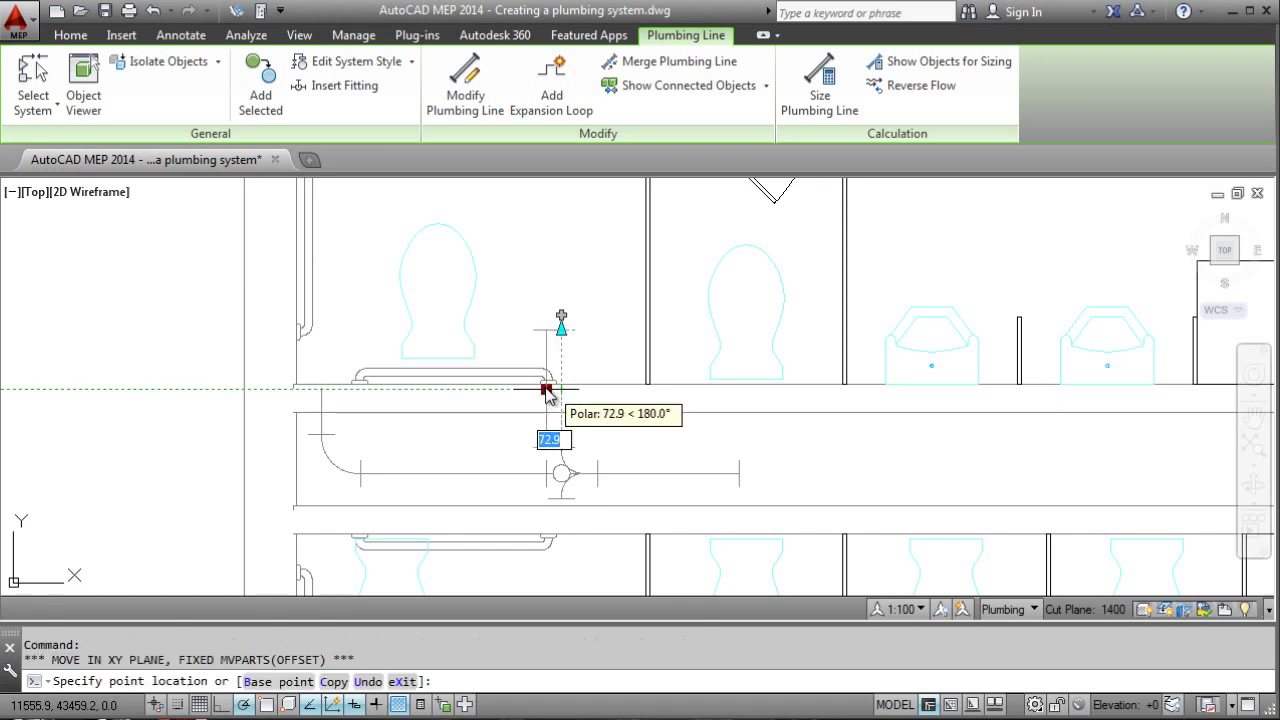
left_click(438, 398)
key("Escape")
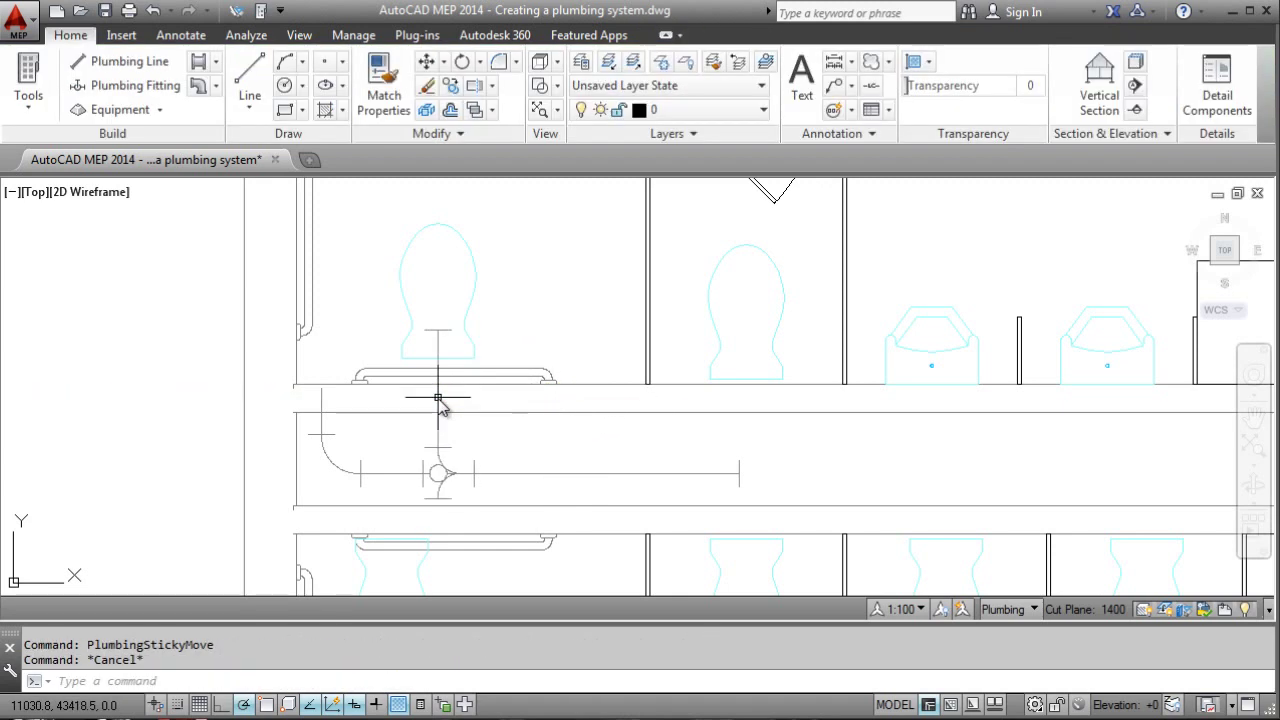
left_click(438, 370)
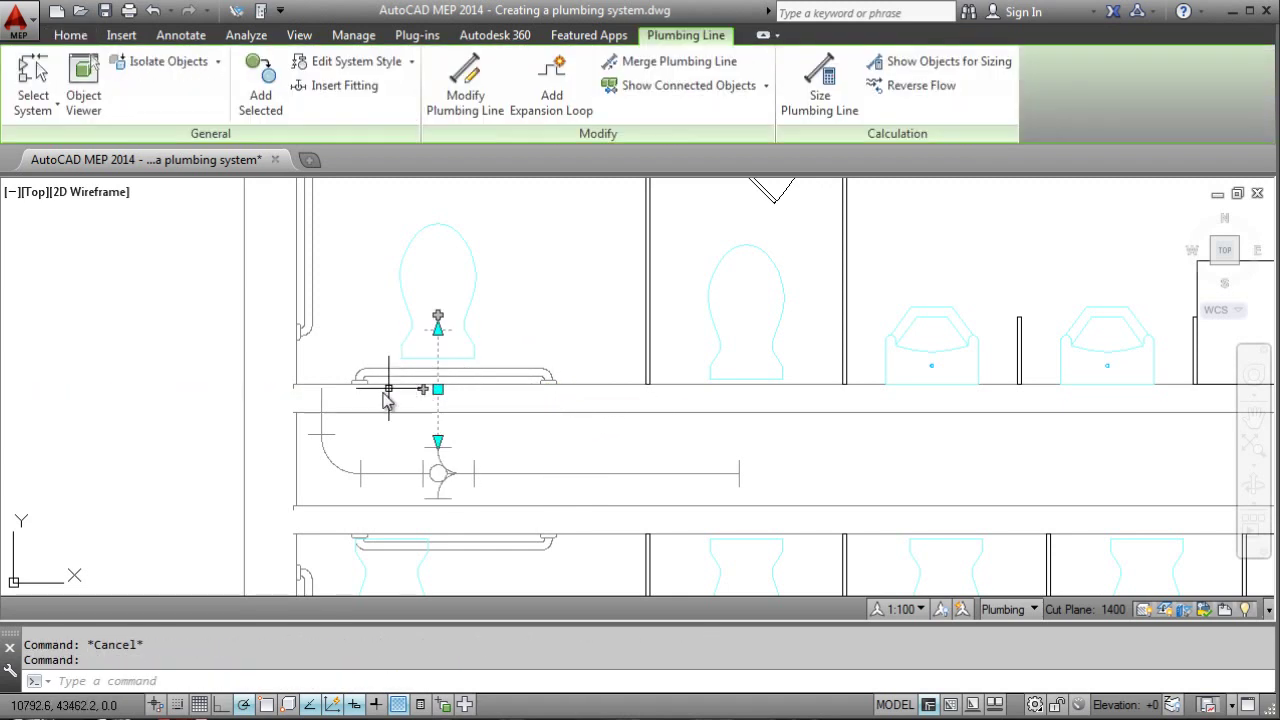
key("Delete")
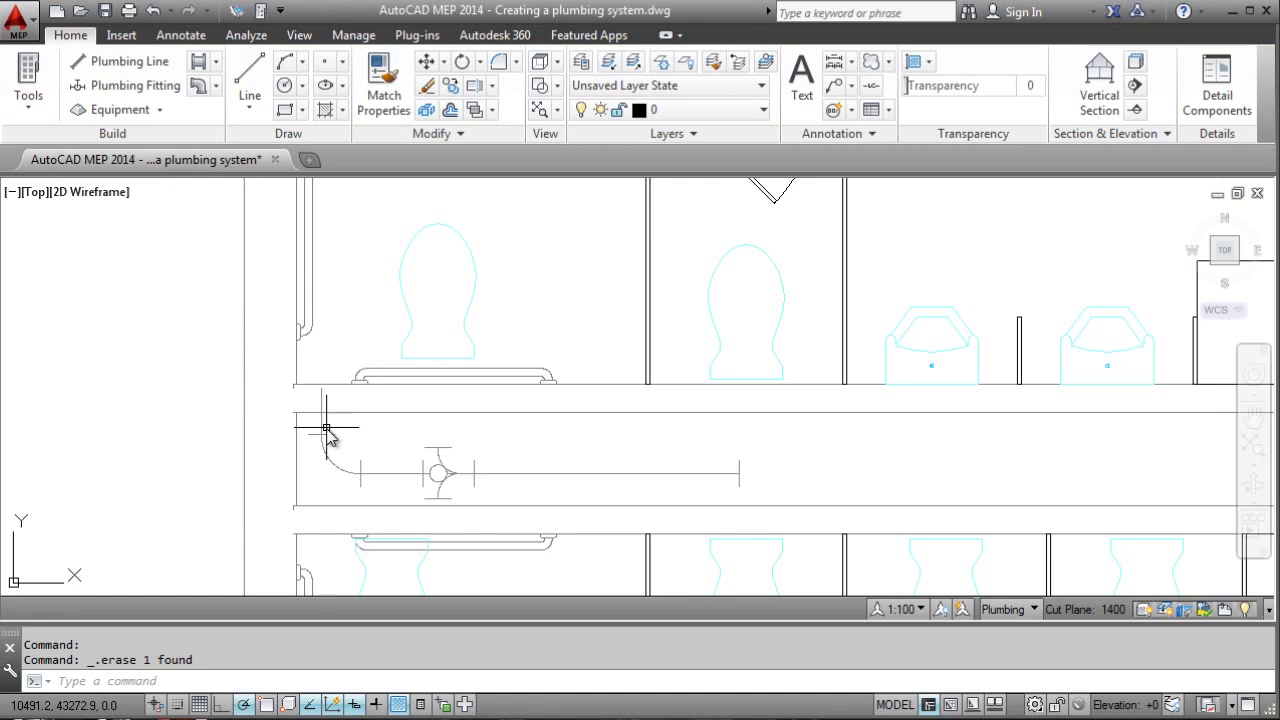
Step: Pipe the left water closet straight down into the tee, adding a riser at the fixture
left_click(452, 336)
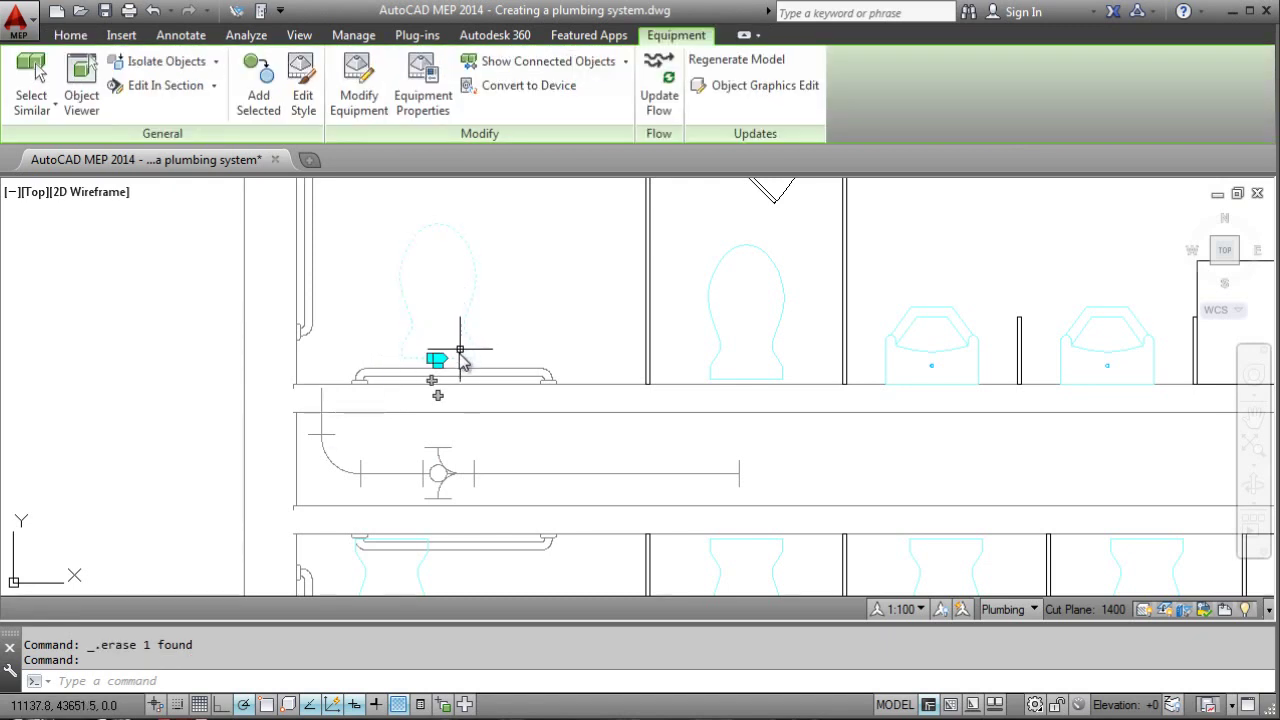
mouse_move(437, 395)
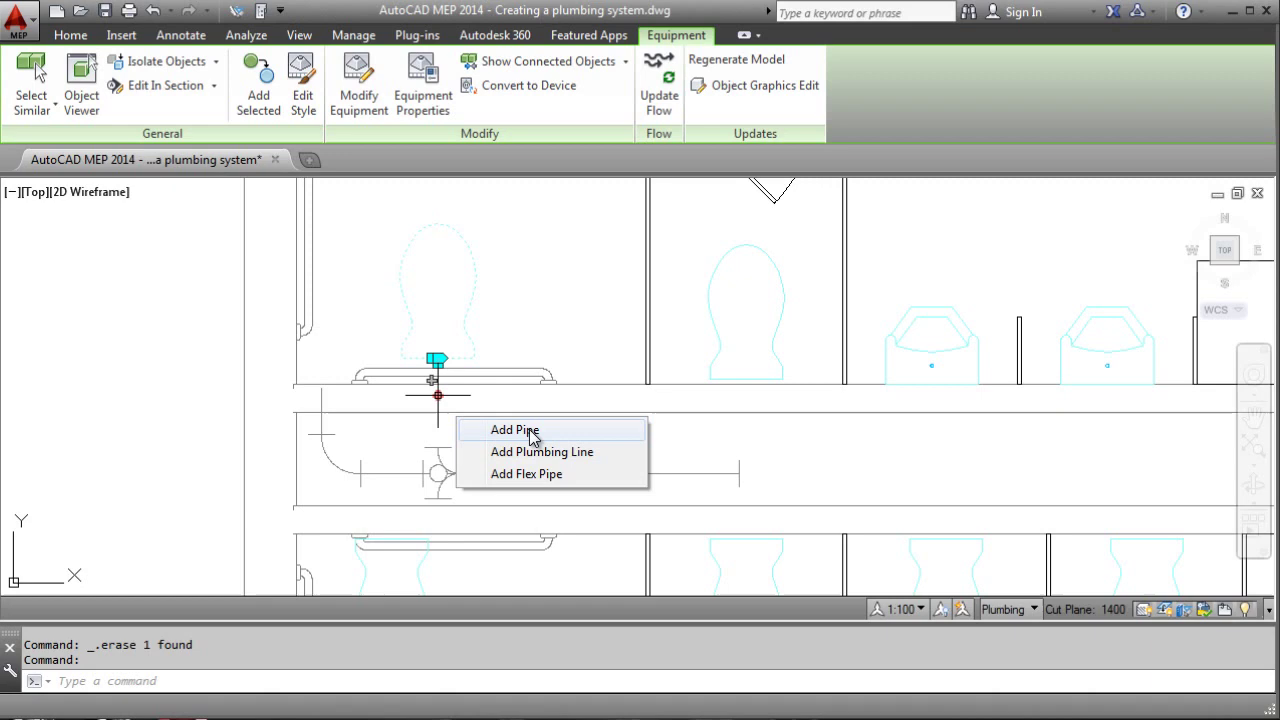
left_click(585, 452)
left_click(460, 410)
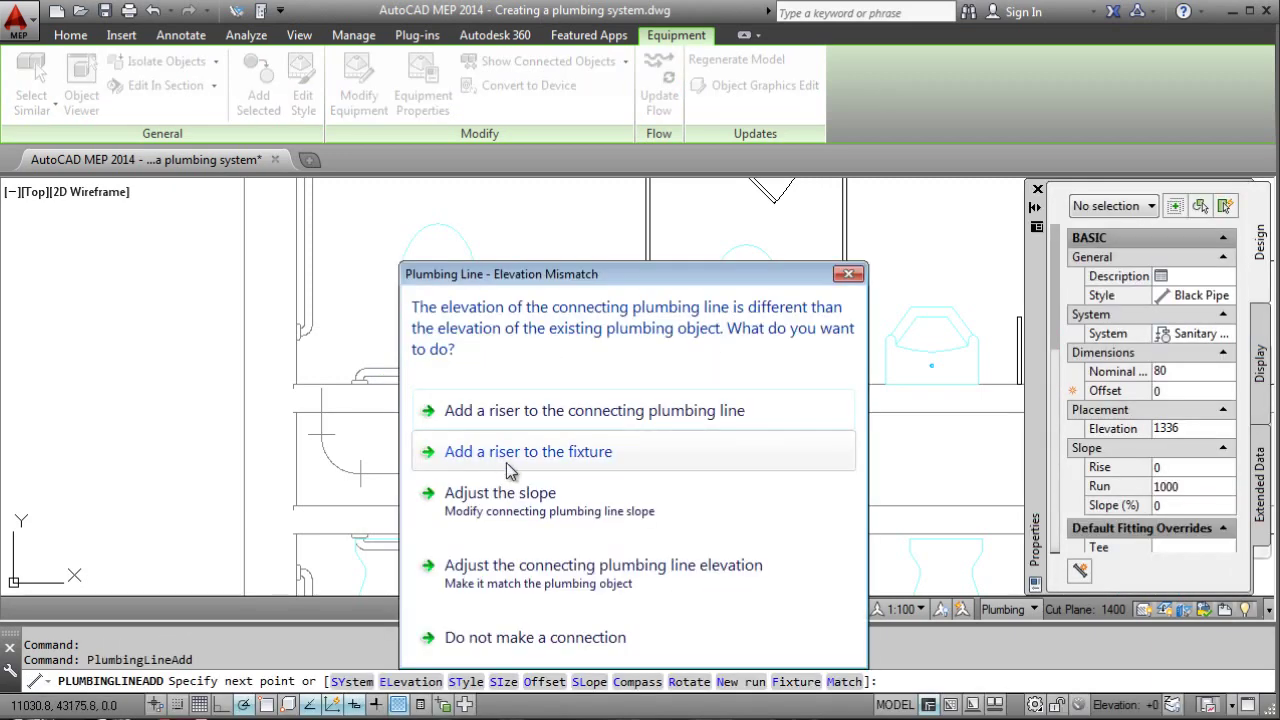
left_click(555, 510)
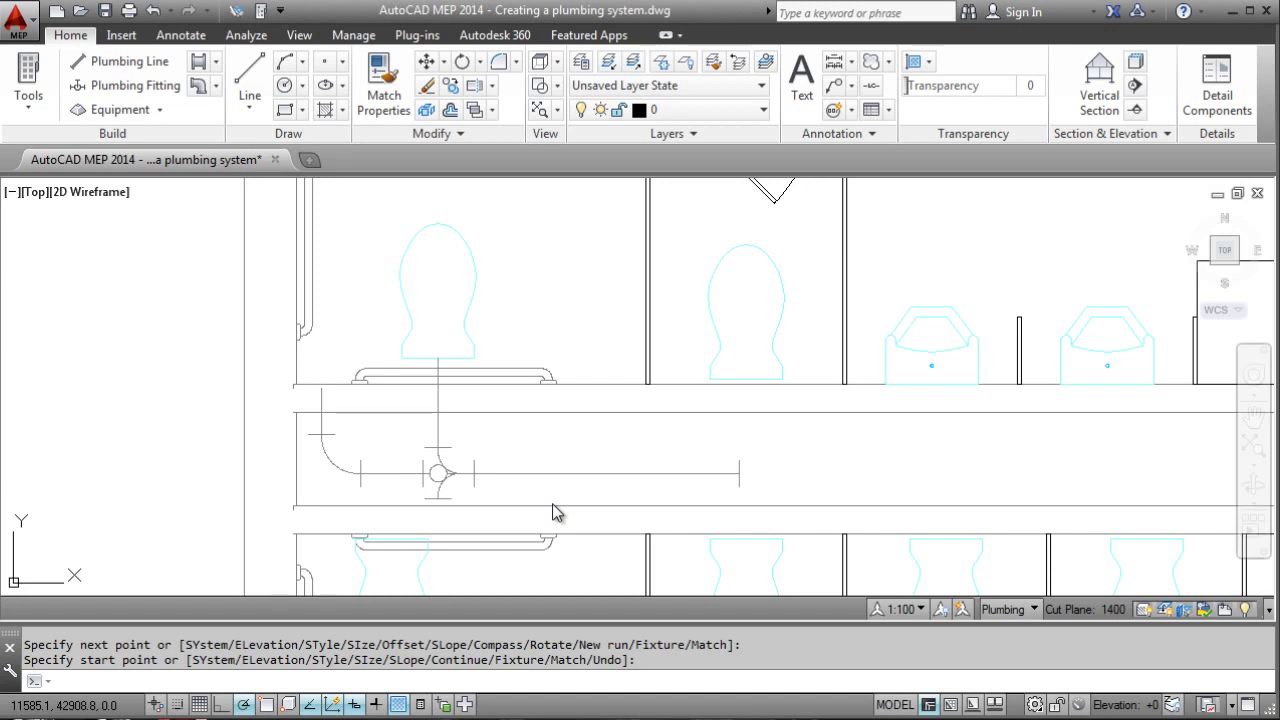
Step: Run an angled sanitary branch from the lower water closet up into the tee
key("Escape")
left_click(400, 550)
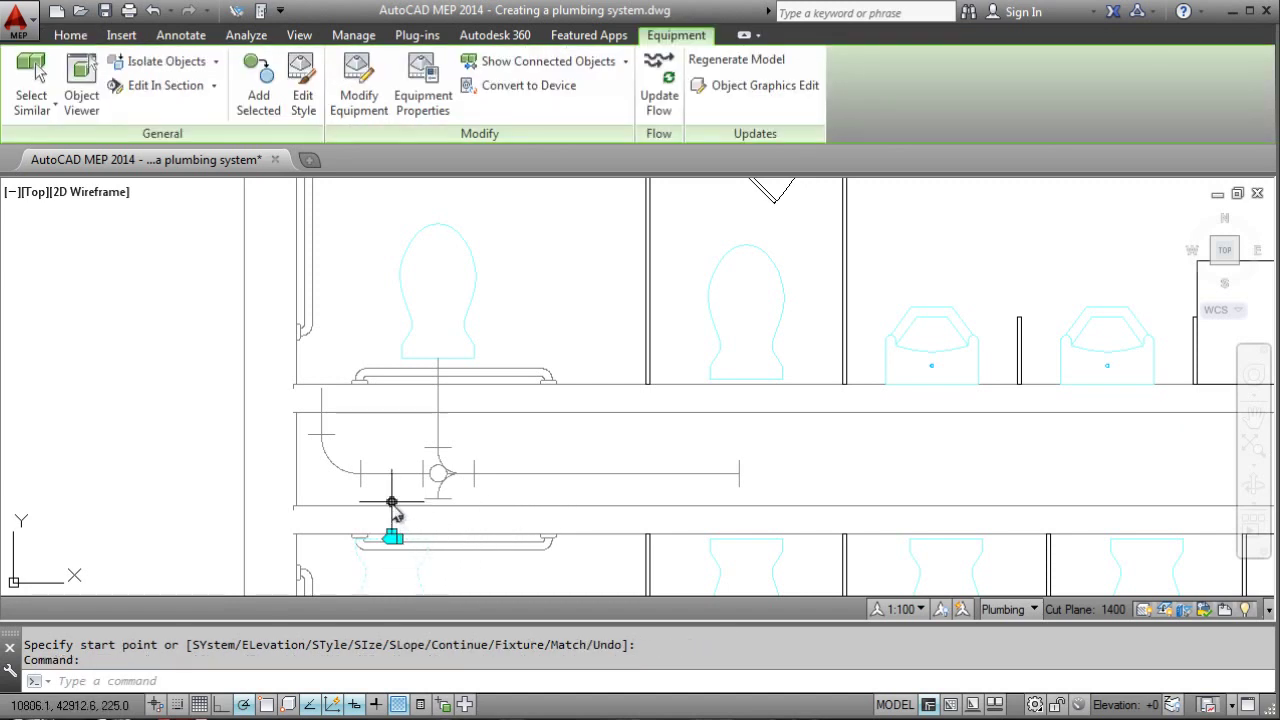
mouse_move(392, 537)
left_click(465, 560)
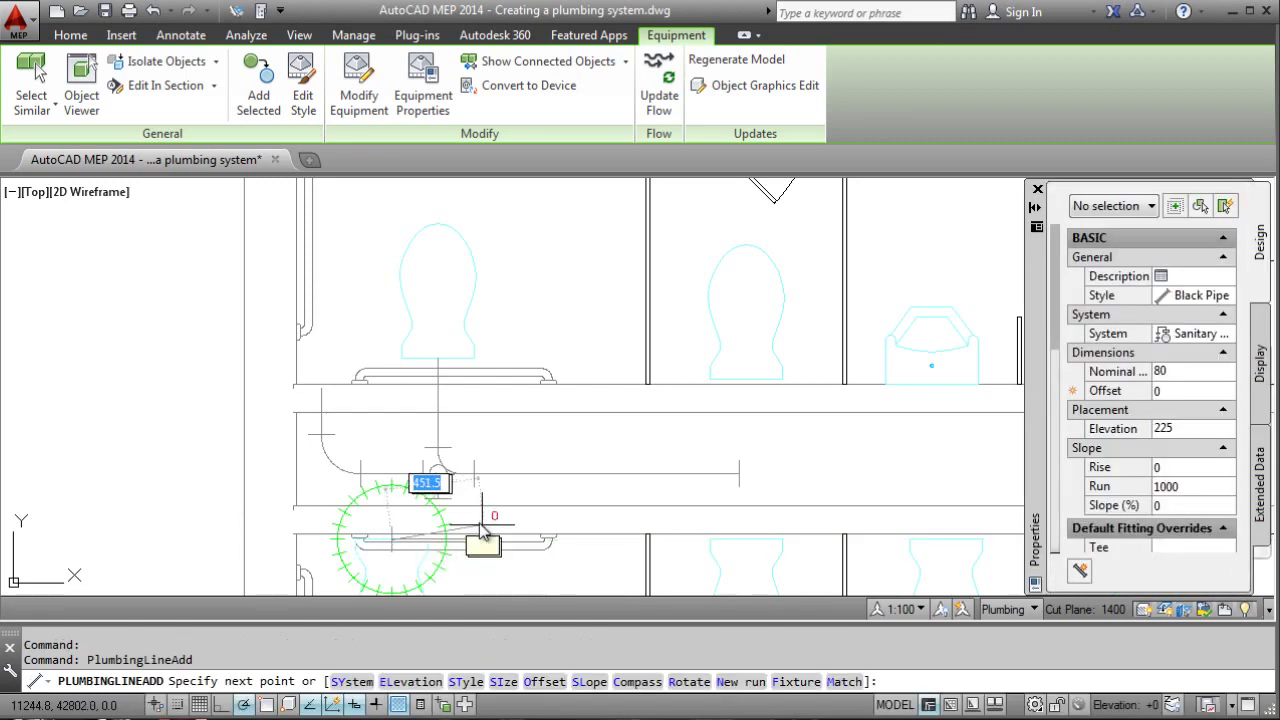
left_click(440, 477)
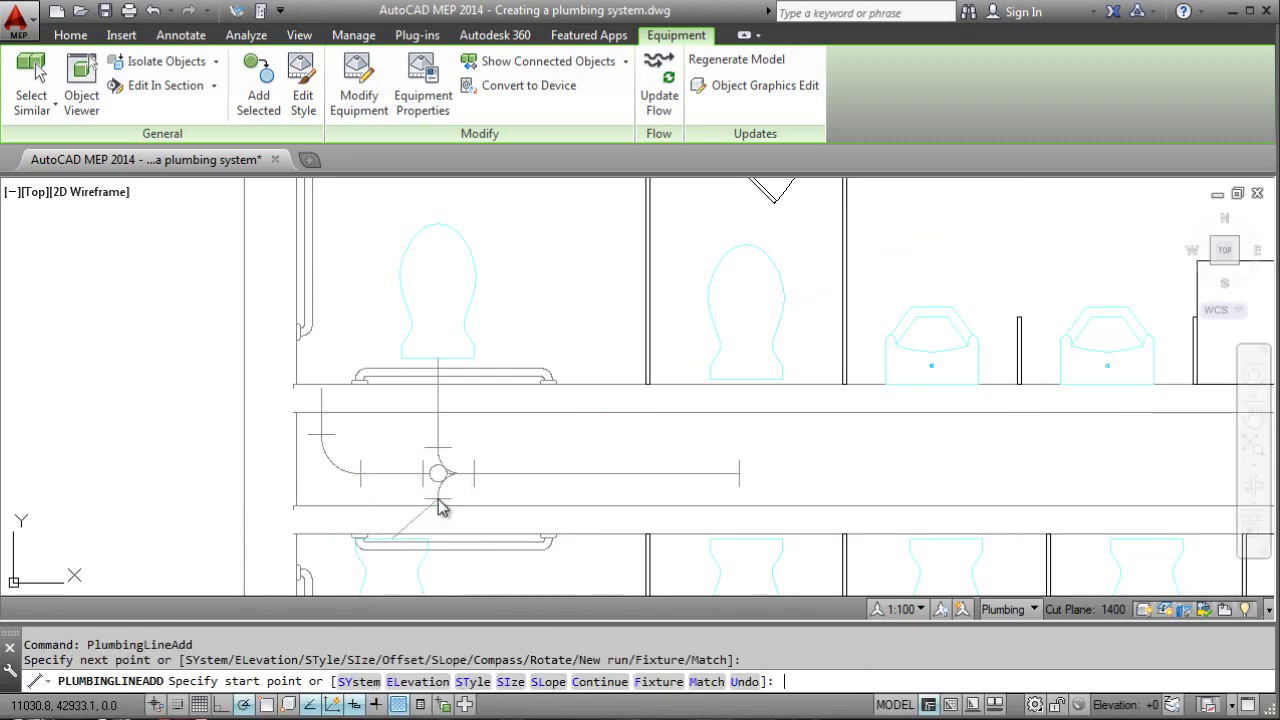
key("Return")
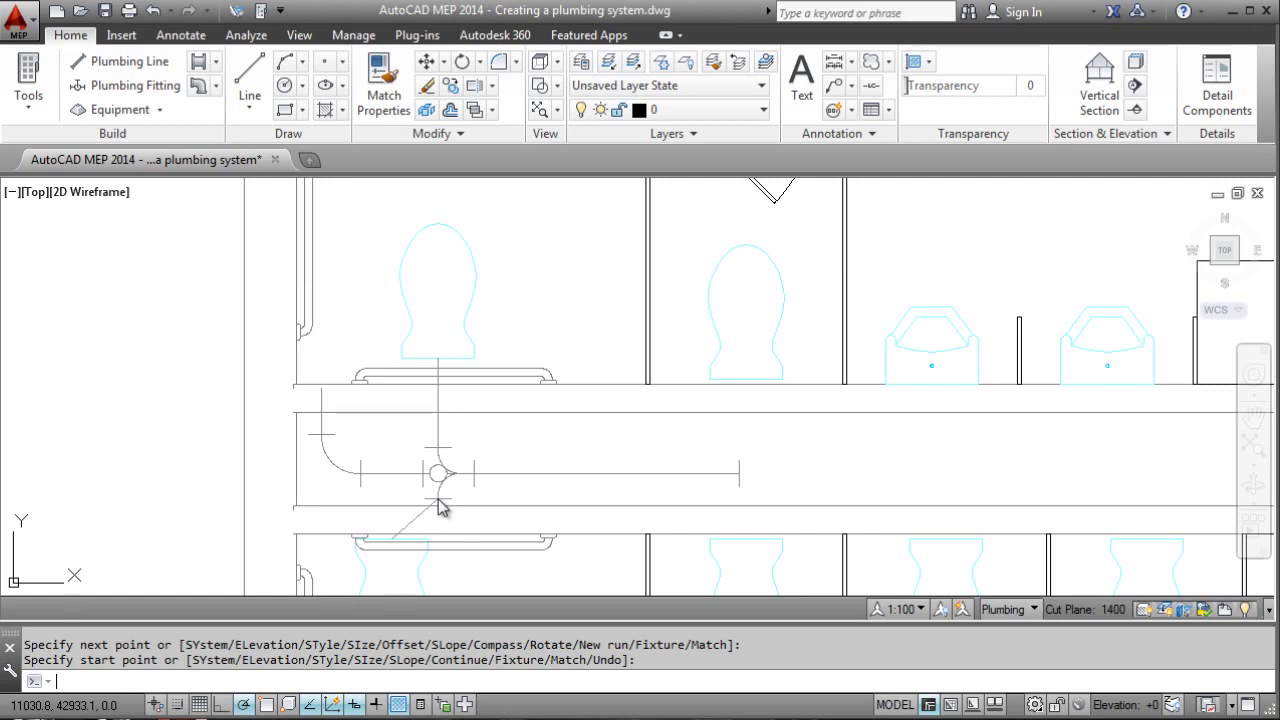
Step: Draw a 25 Soil Vent Pipe from the tee, bending up and running right along the corridor
key("Escape")
double_click(448, 475)
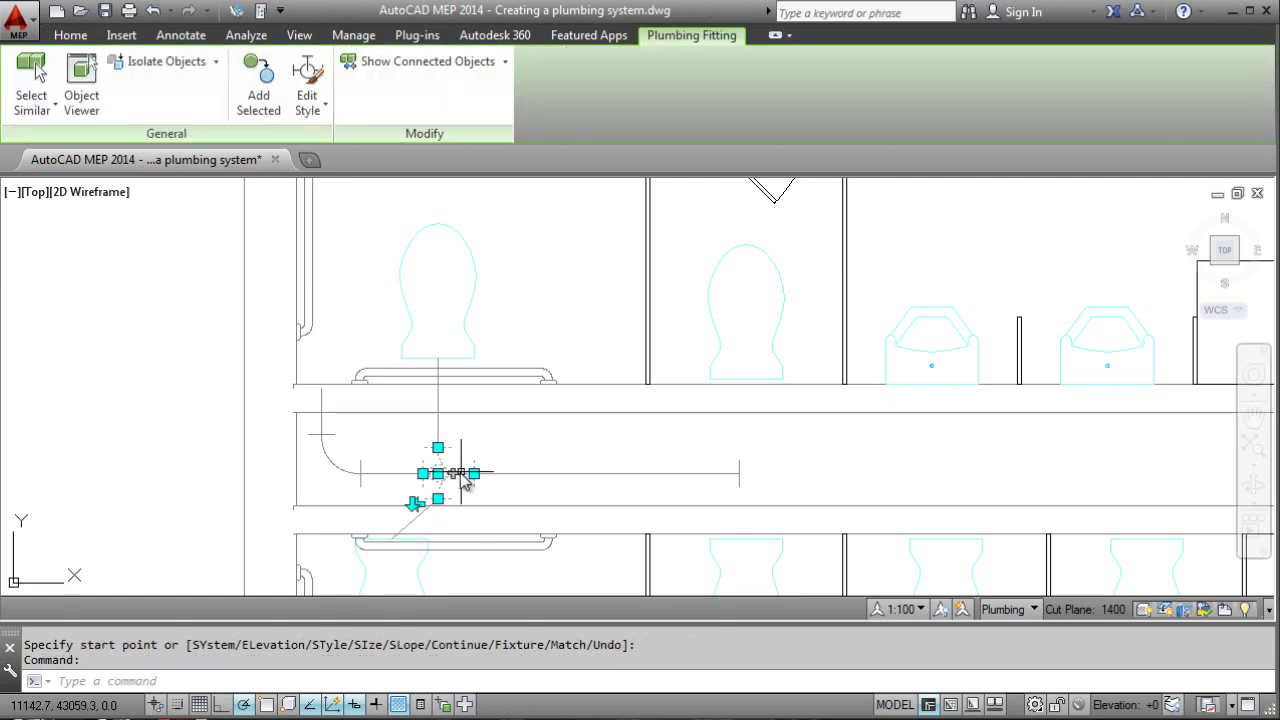
left_click(453, 478)
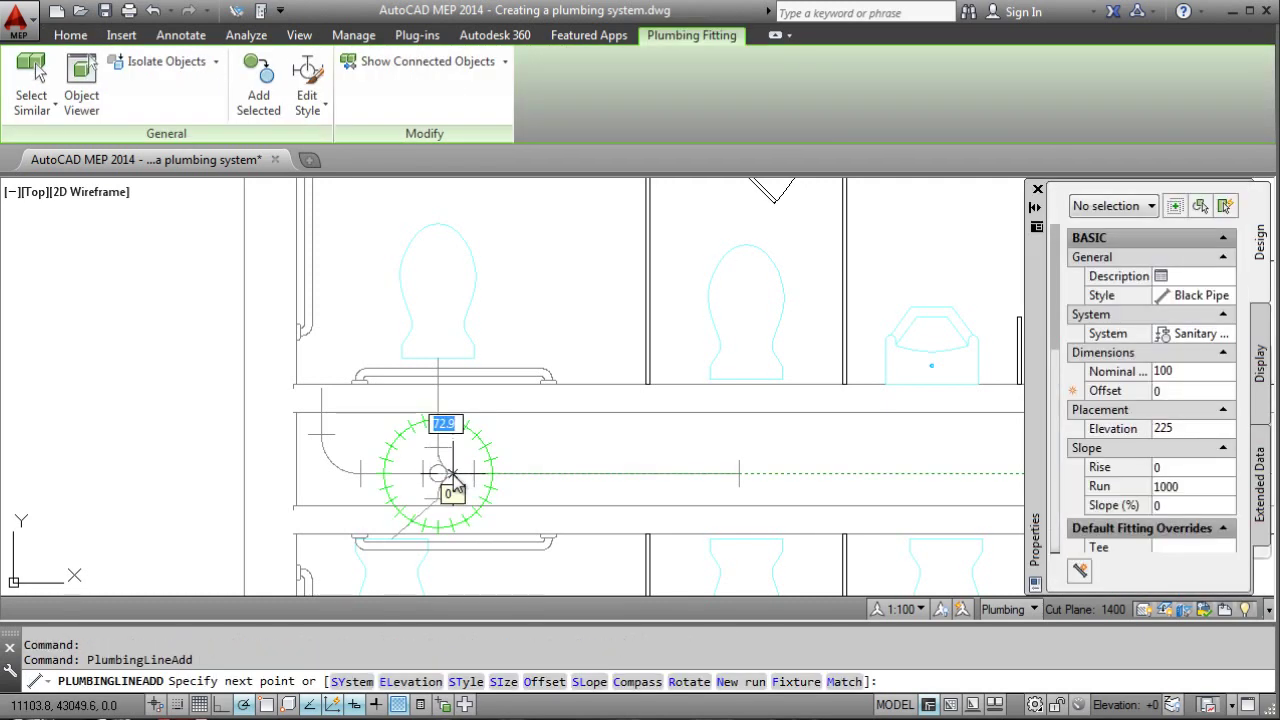
left_click(1200, 336)
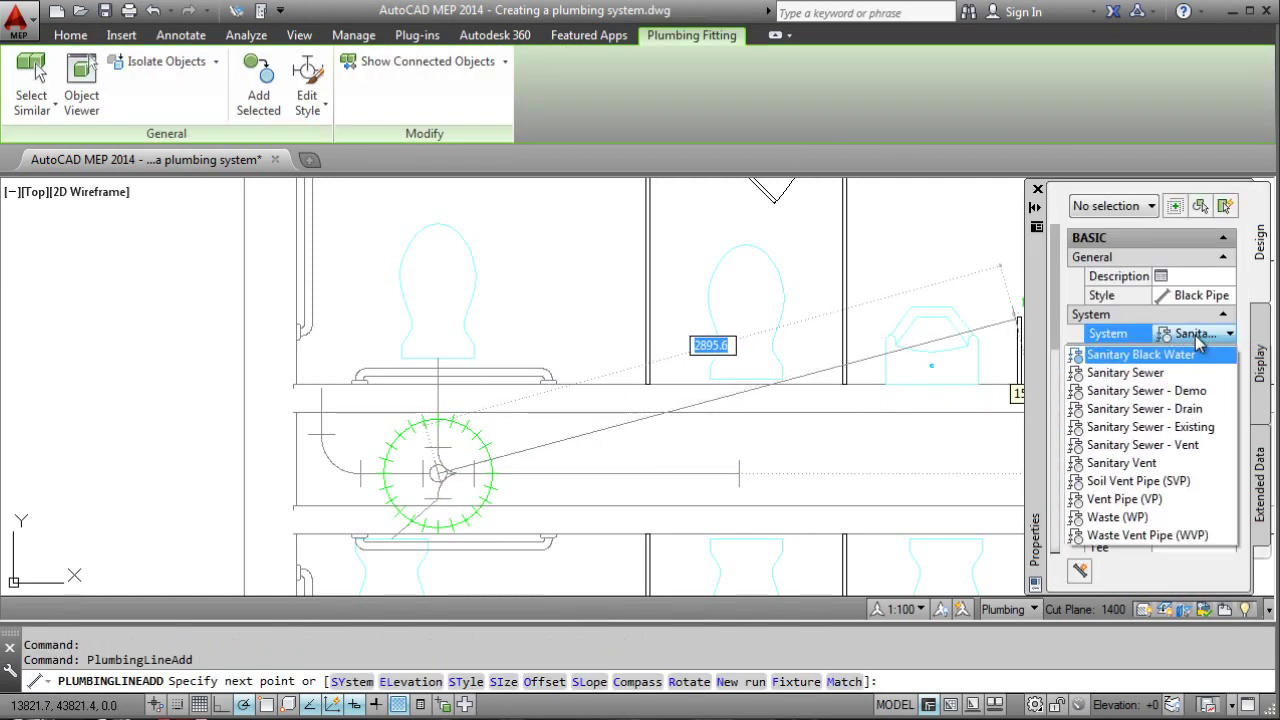
left_click(1136, 483)
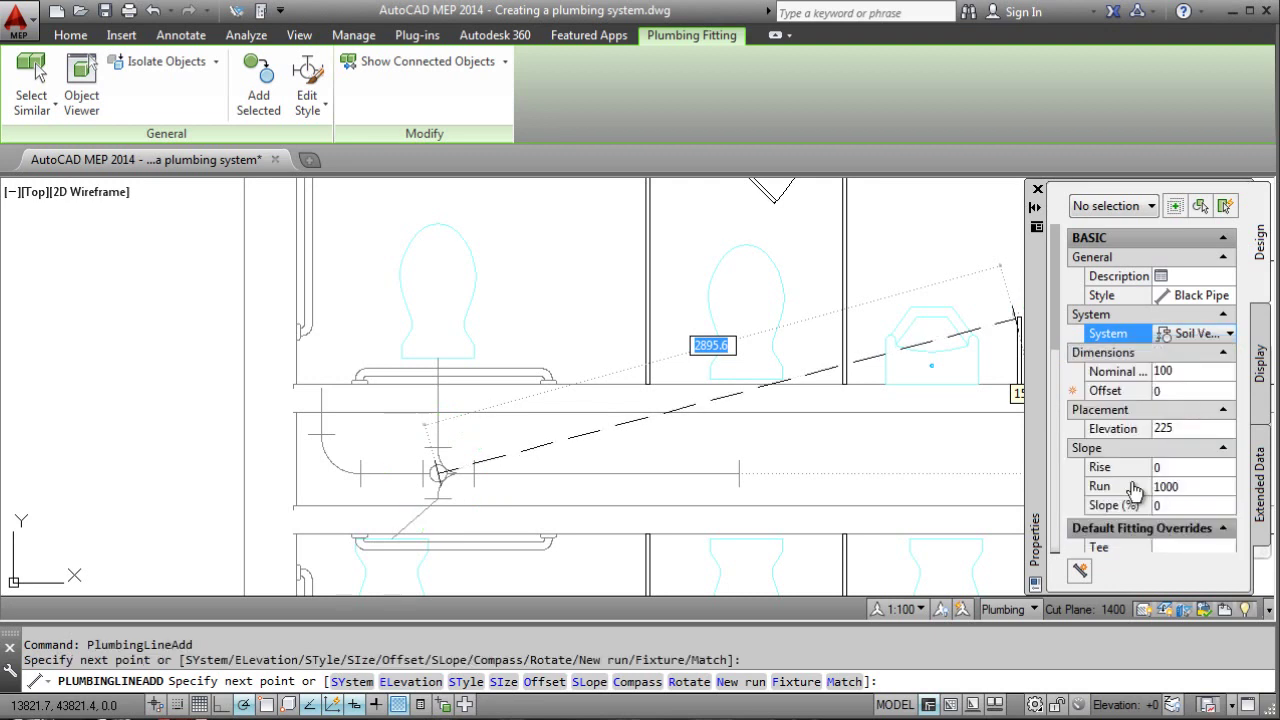
left_click(1165, 371)
type("2")
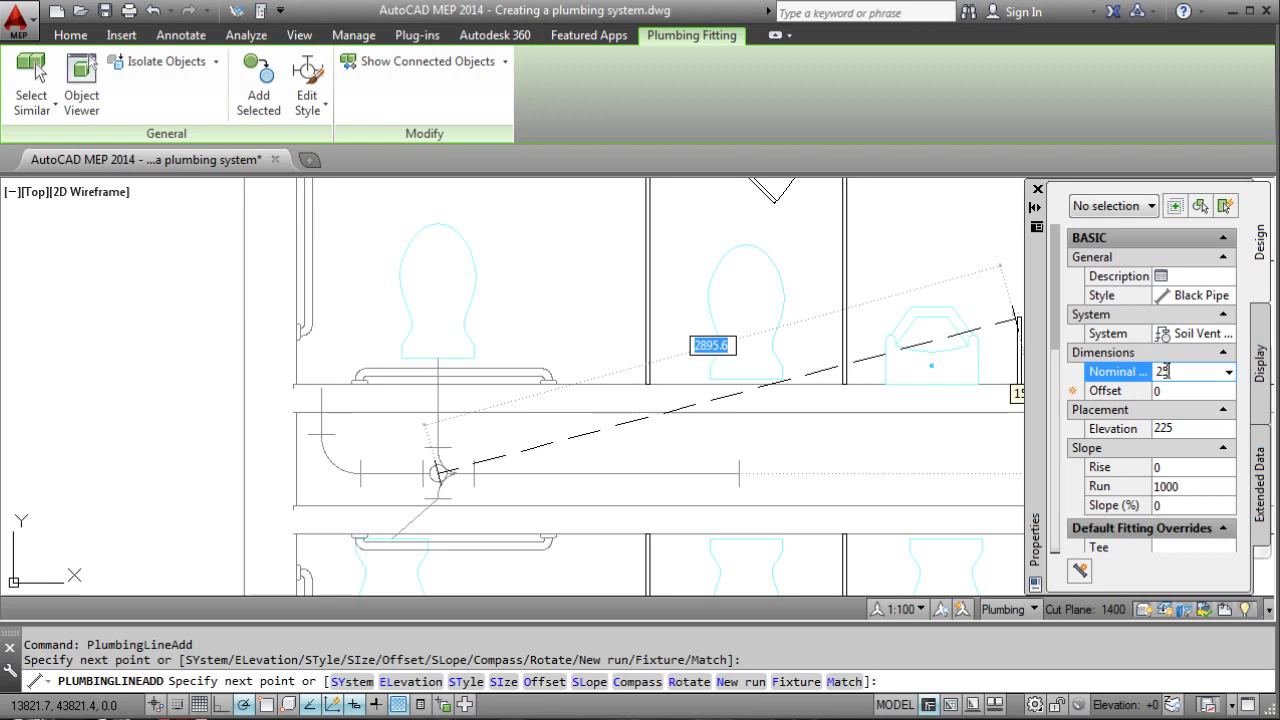
type("5")
key("Tab")
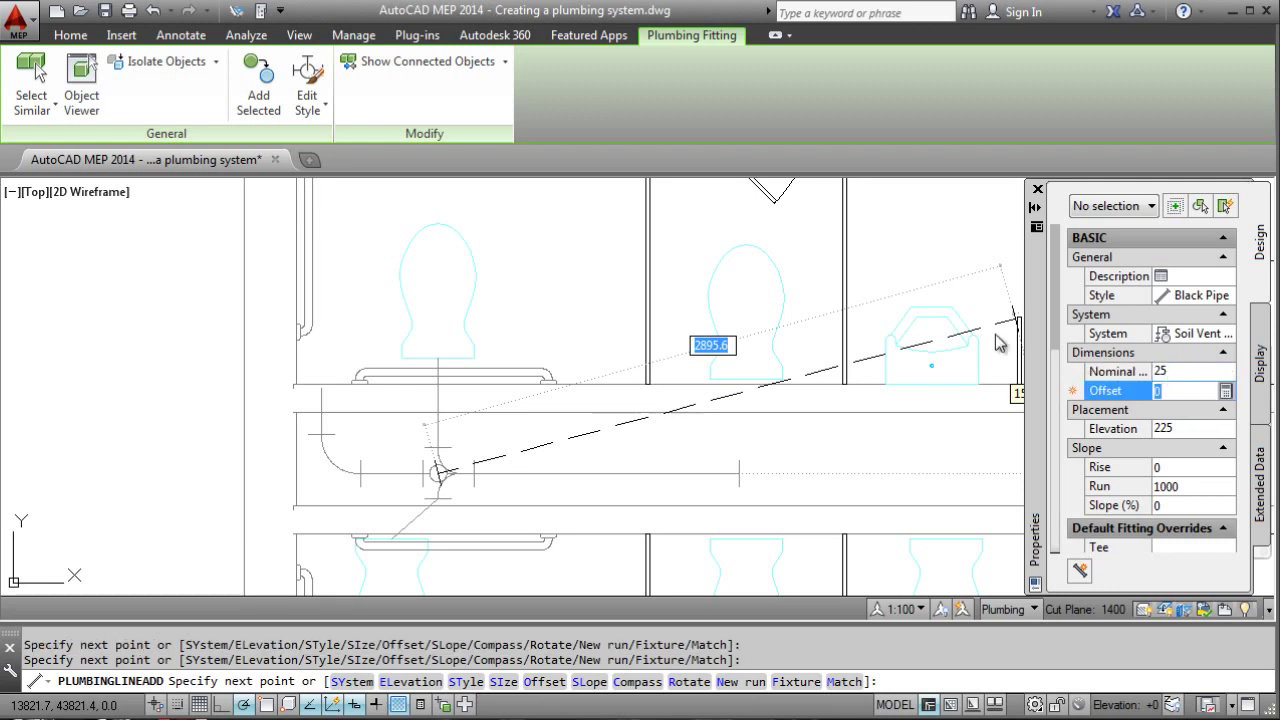
left_click(475, 436)
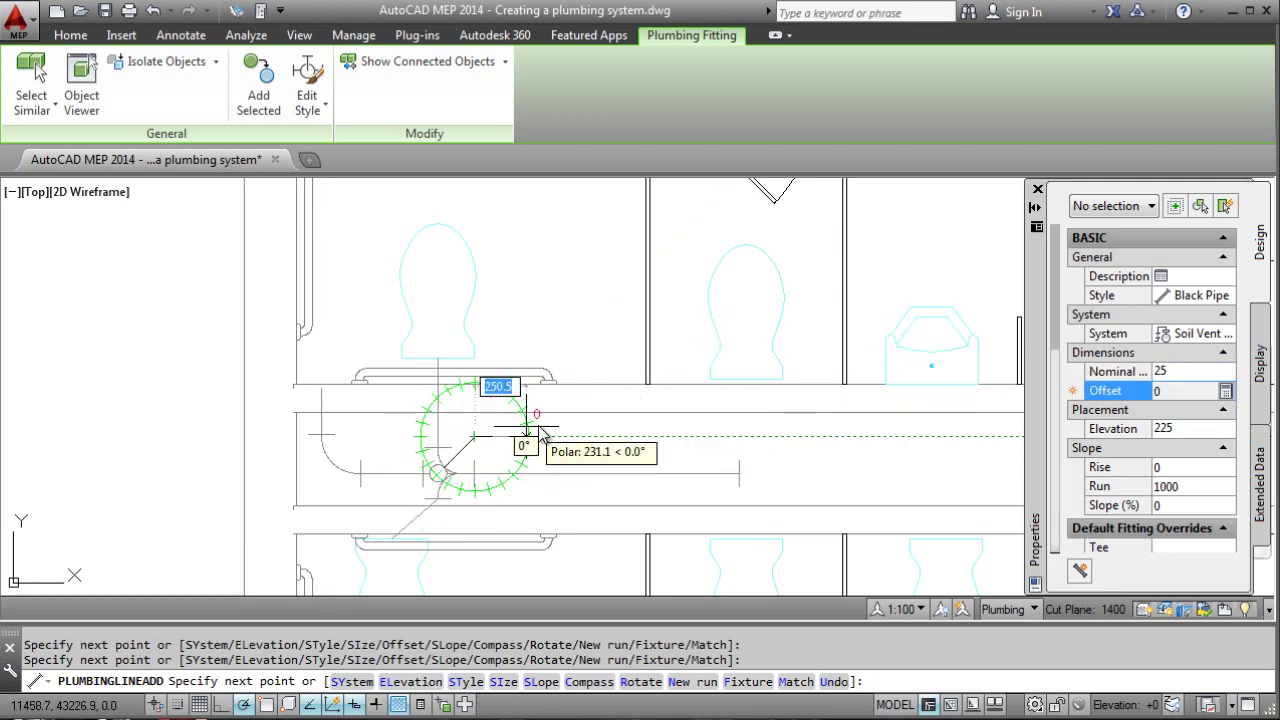
left_click(718, 436)
key("Return")
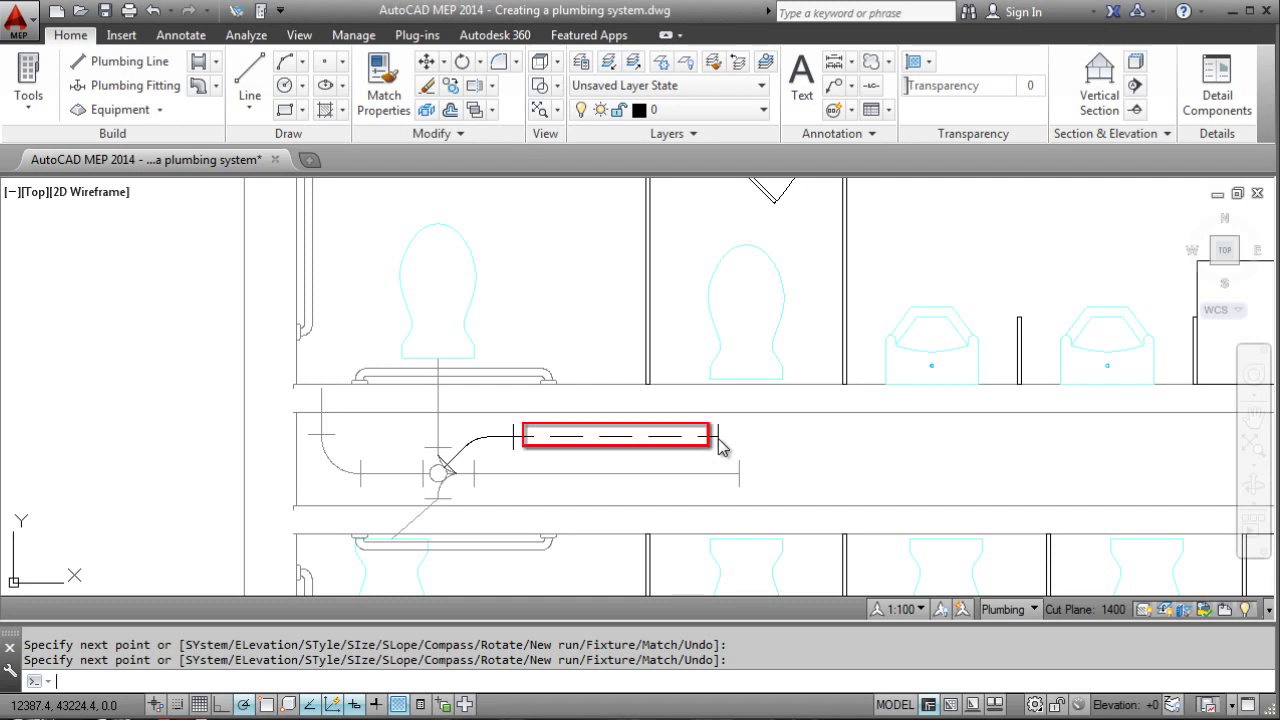
Step: Set annotation scale to 1:25 and choose the Misc Fittings End Of Line Cleanout fitting style
left_click(902, 609)
left_click(911, 244)
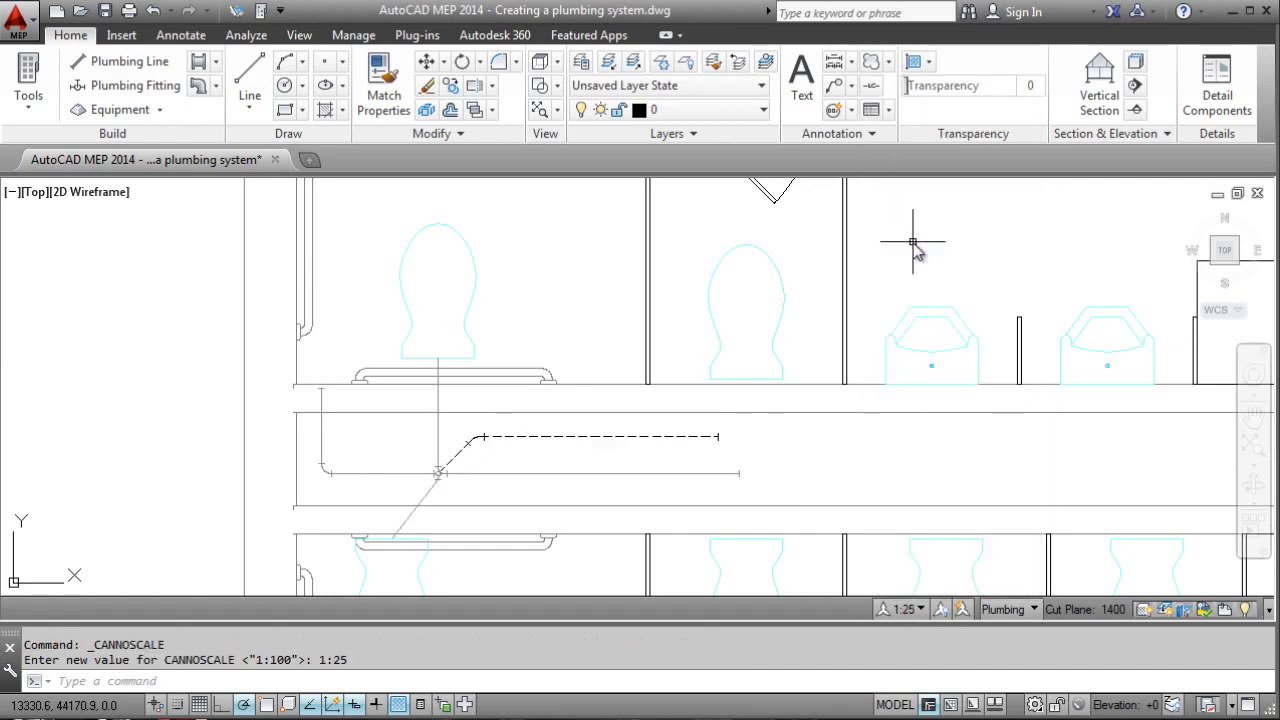
left_click(148, 90)
left_click(1203, 325)
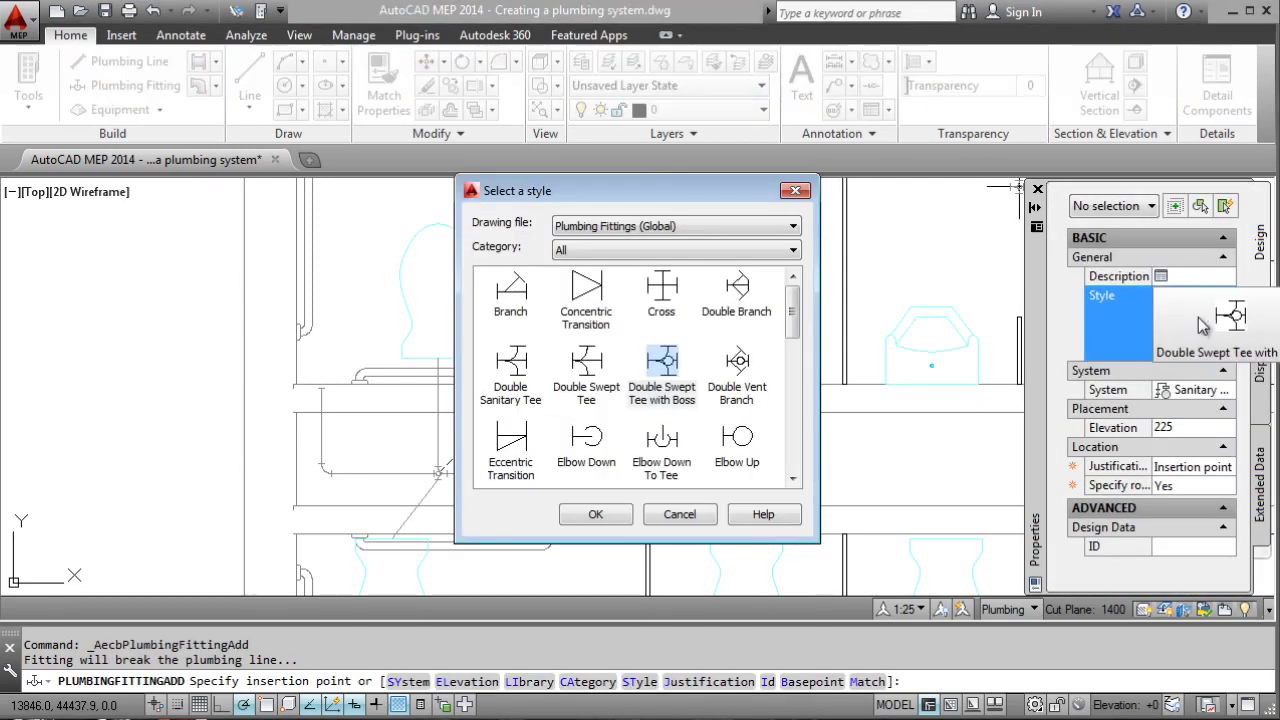
left_click(793, 251)
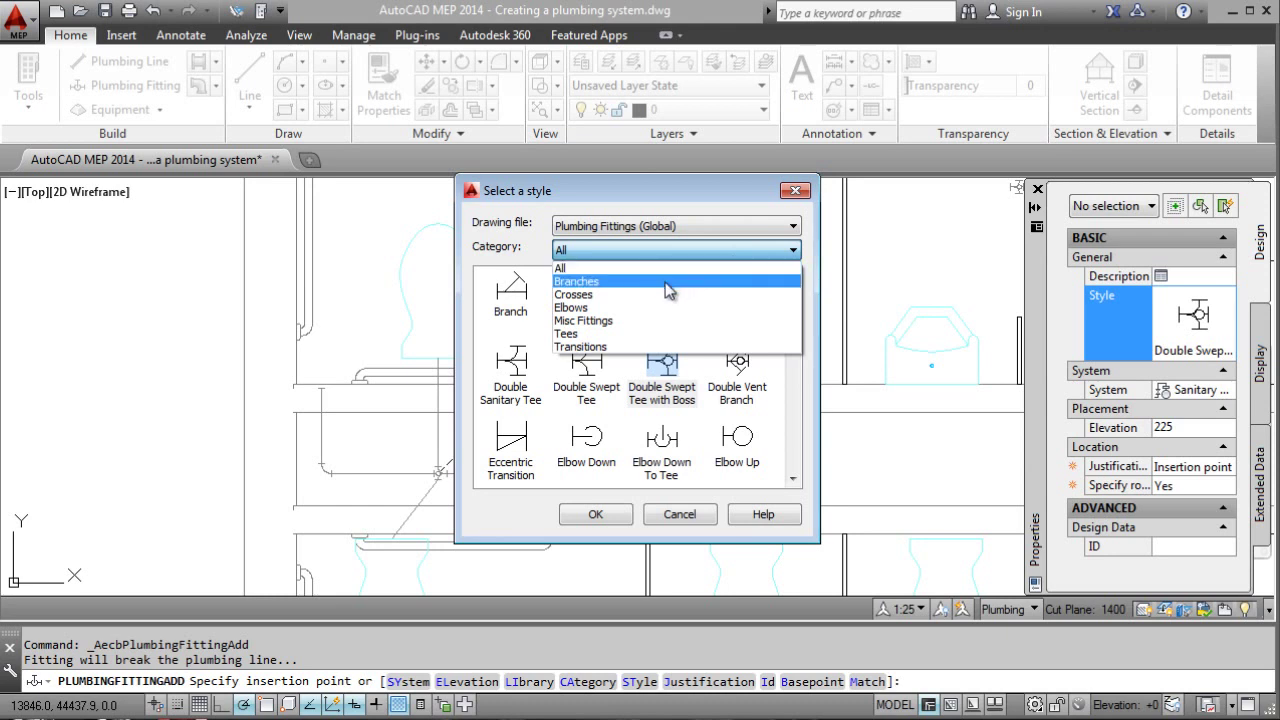
left_click(588, 320)
left_click(588, 300)
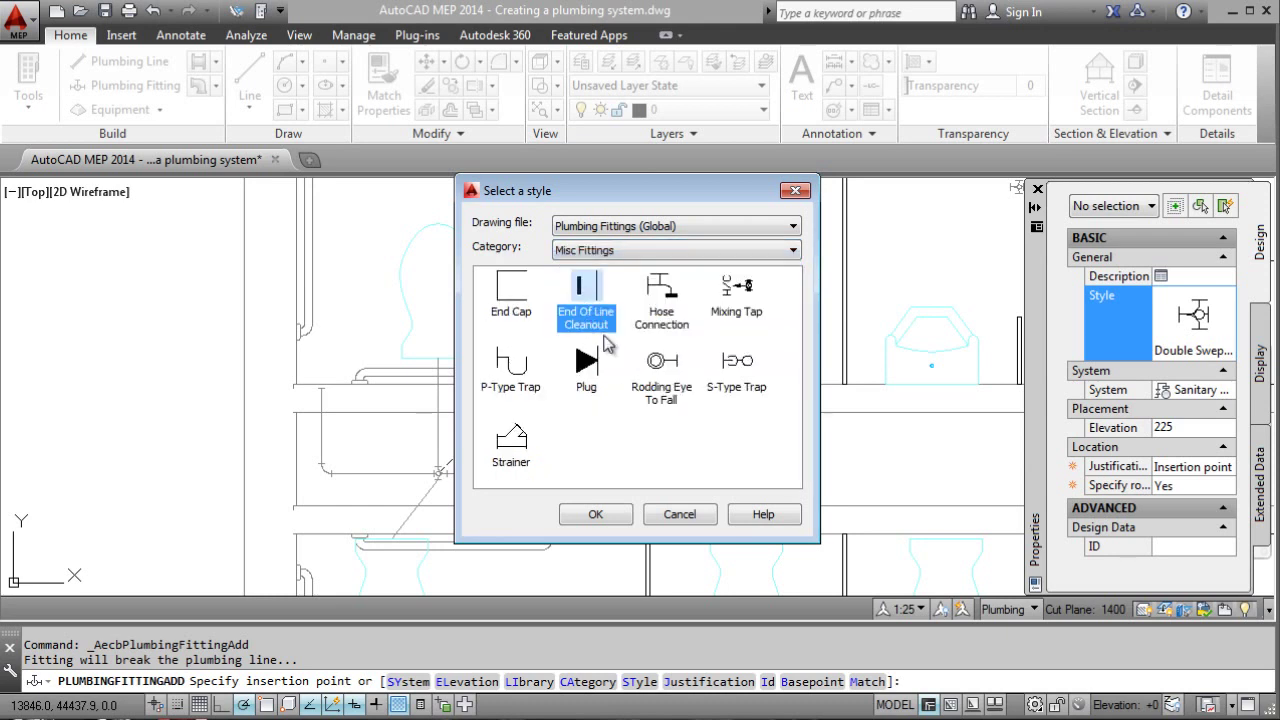
left_click(596, 514)
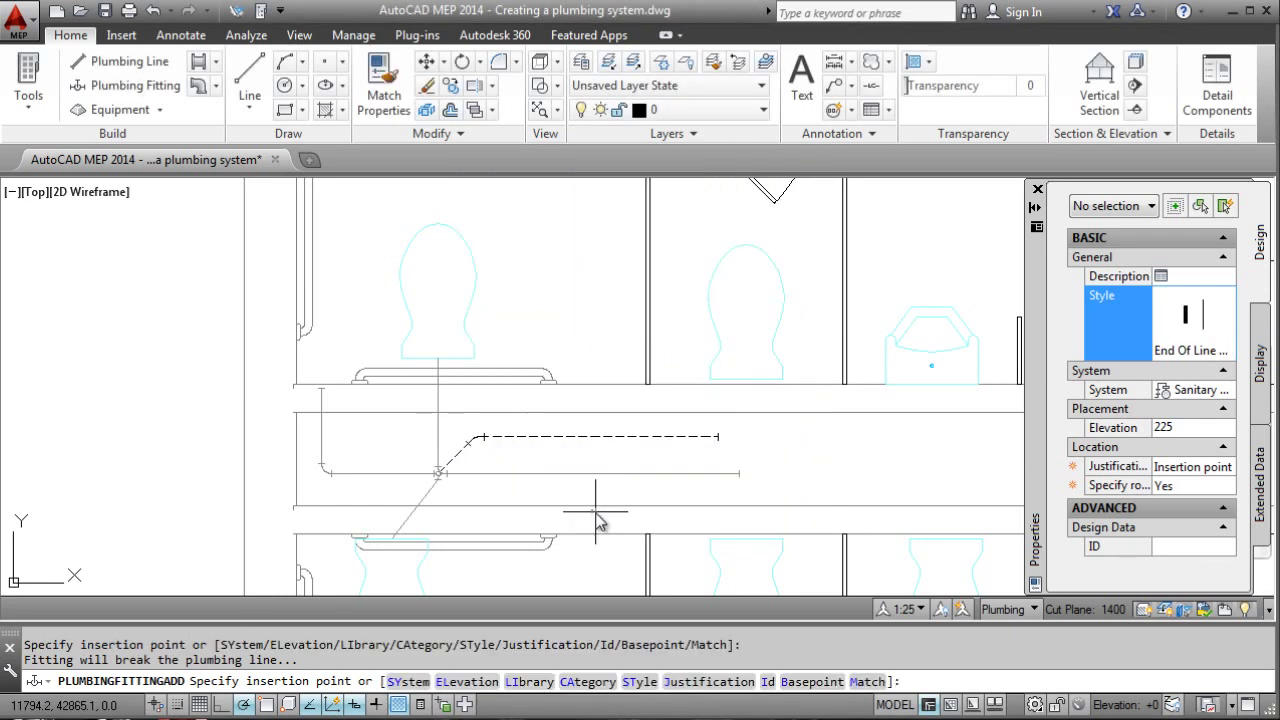
Step: Insert the end-of-line cleanout at the left pipe end and reset annotation scale to 1:100
left_click(322, 390)
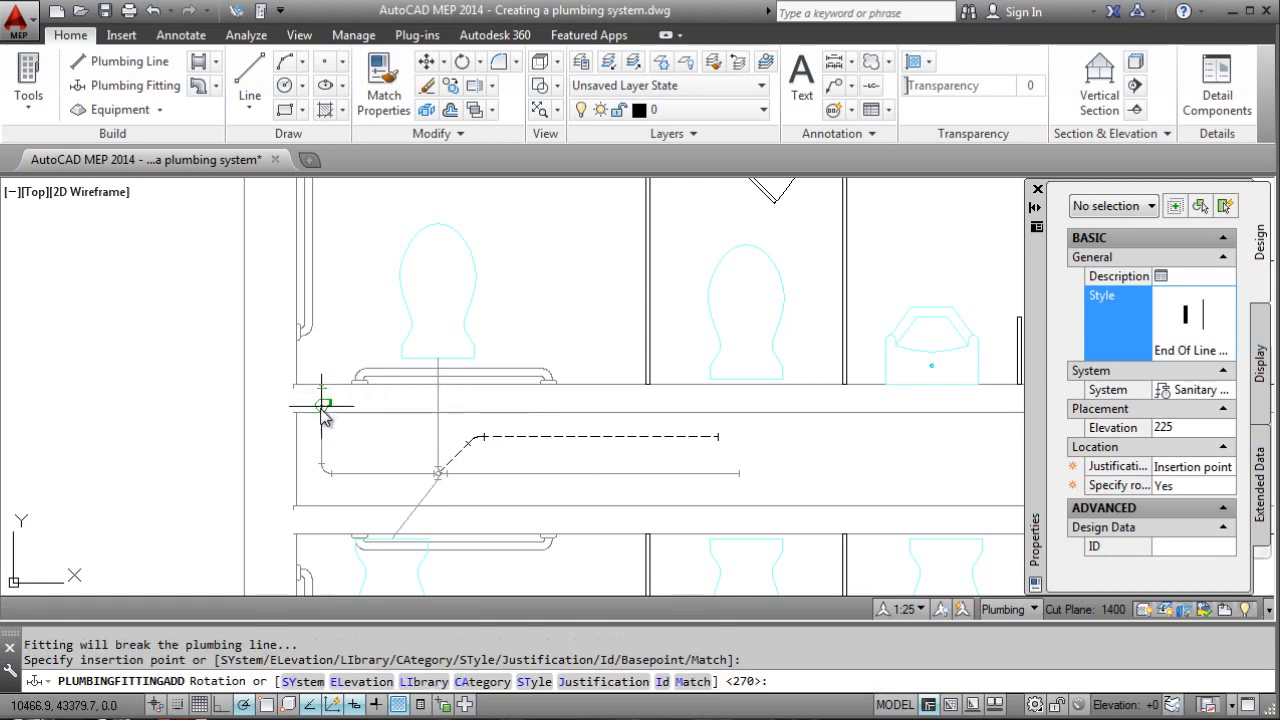
key("Return")
left_click(905, 609)
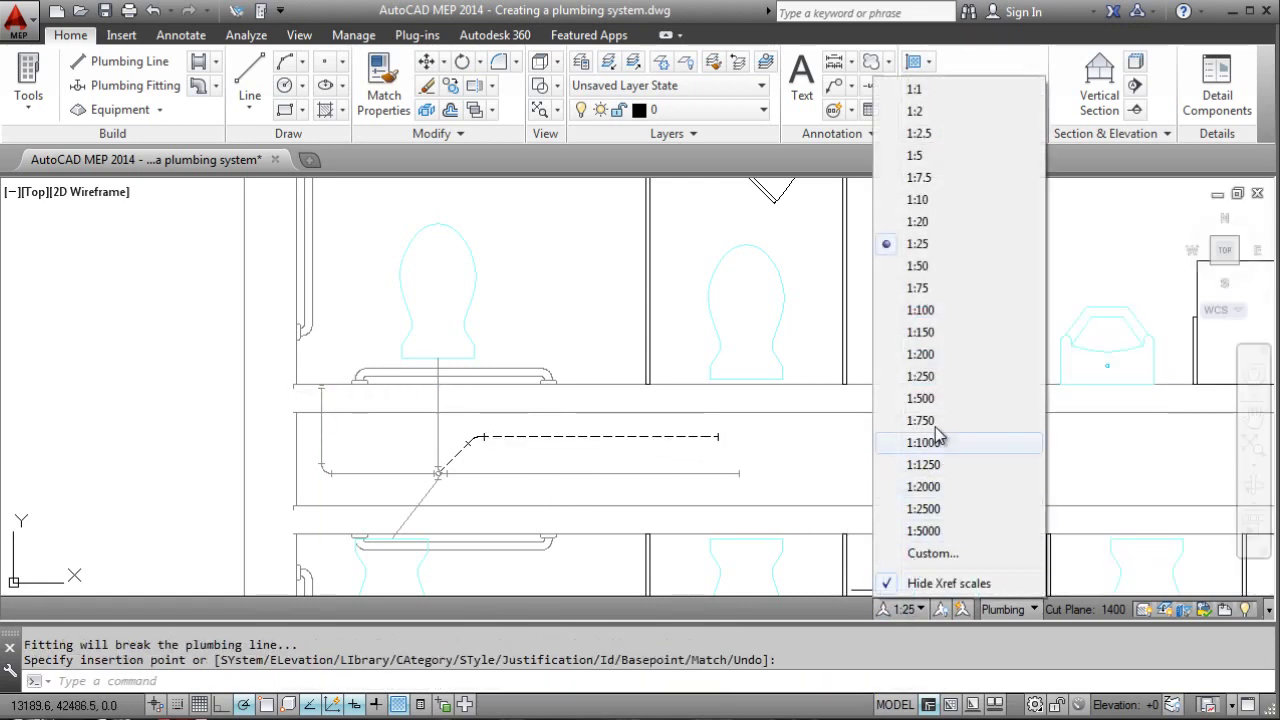
left_click(912, 312)
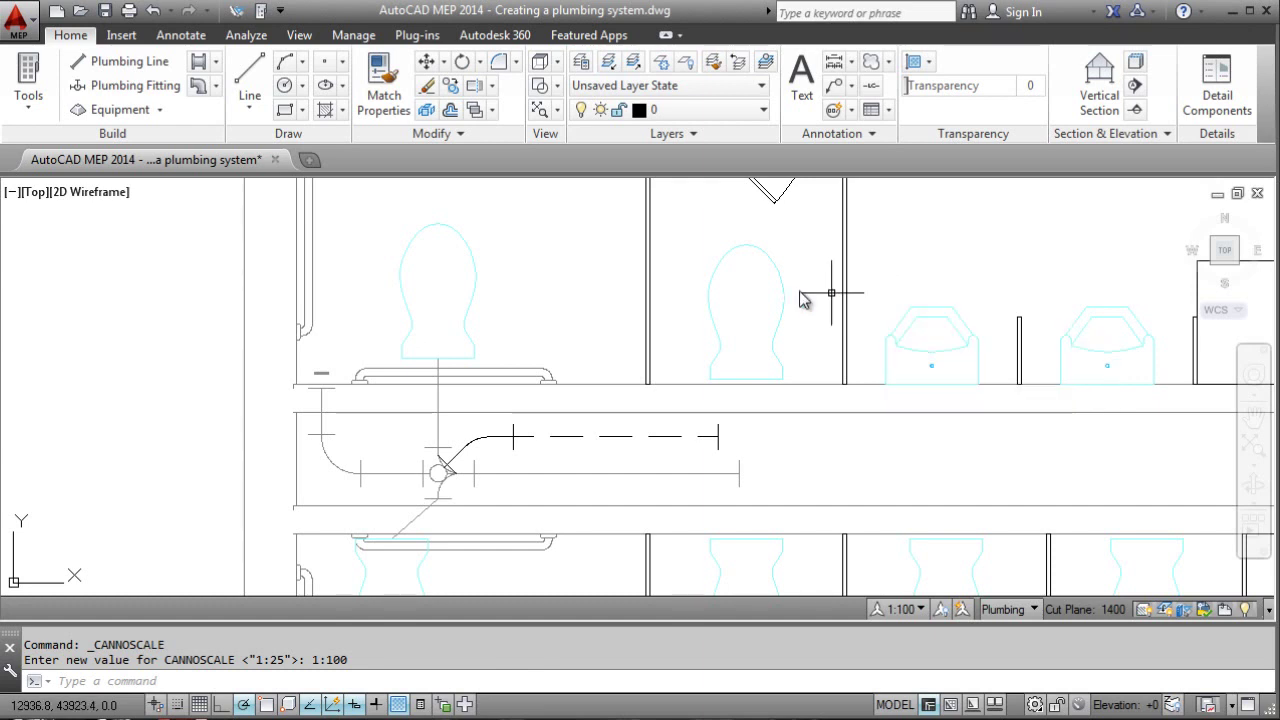
Step: Extend the left vertical pipe's end upward to meet the cleanout
left_click(320, 414)
left_click(321, 392)
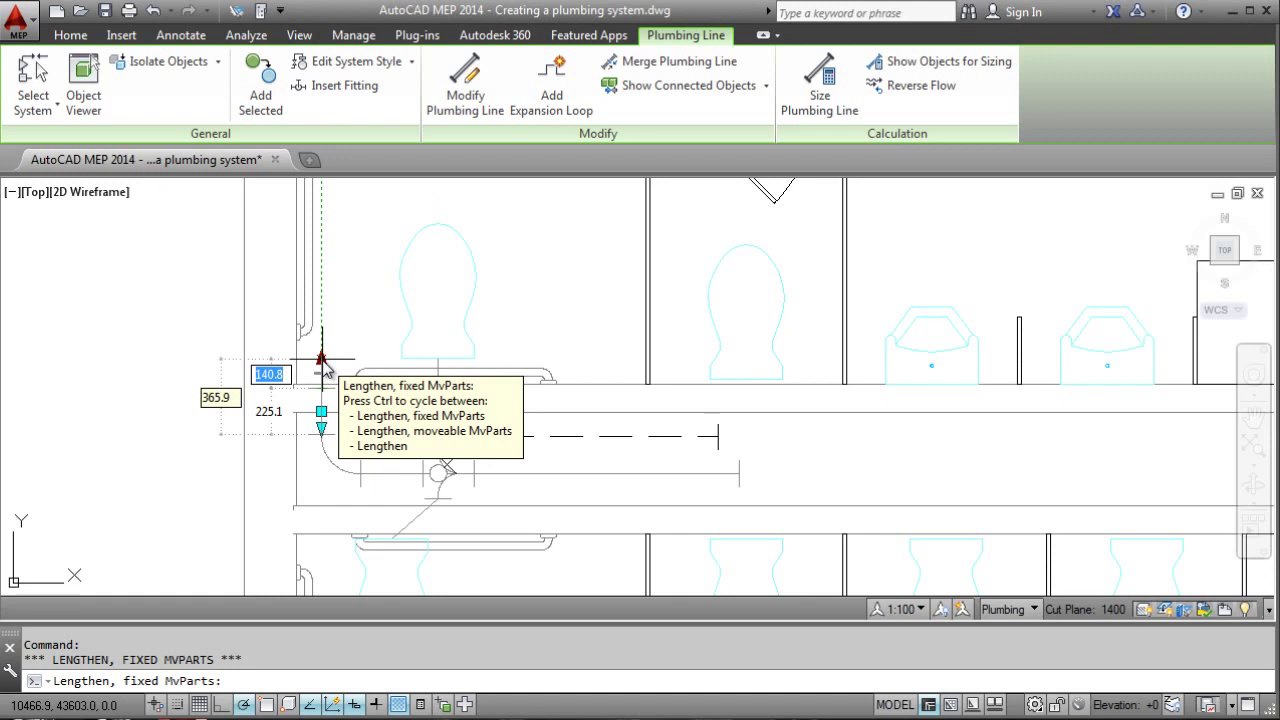
left_click(321, 362)
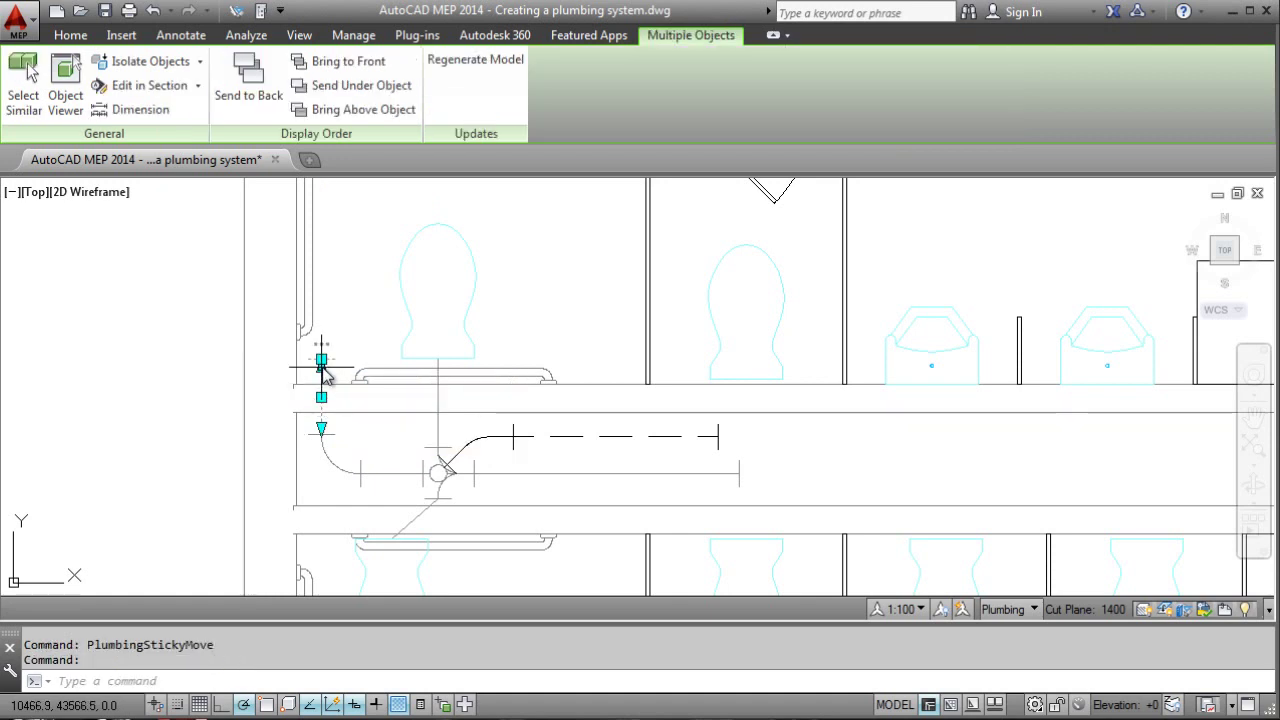
key("Escape")
key("Escape")
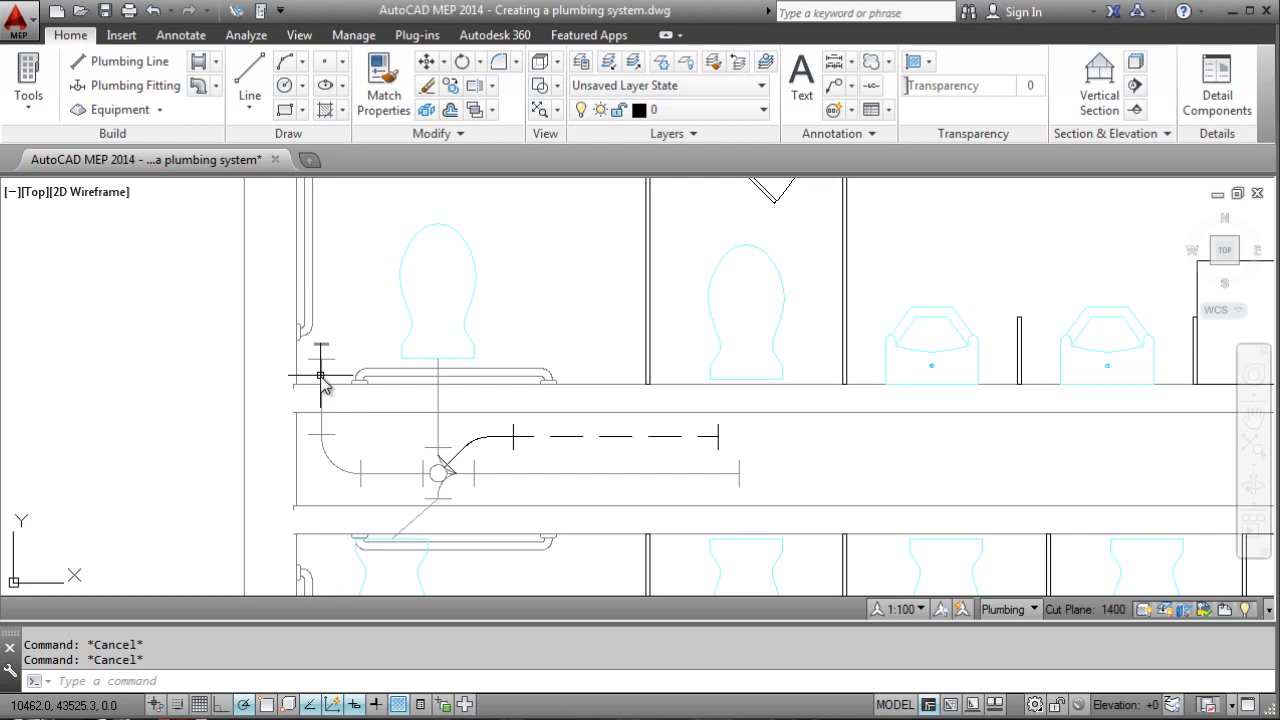
Step: Place Standard - Pipe With System Label labels on the dashed vent and lower sanitary pipes
left_click(181, 37)
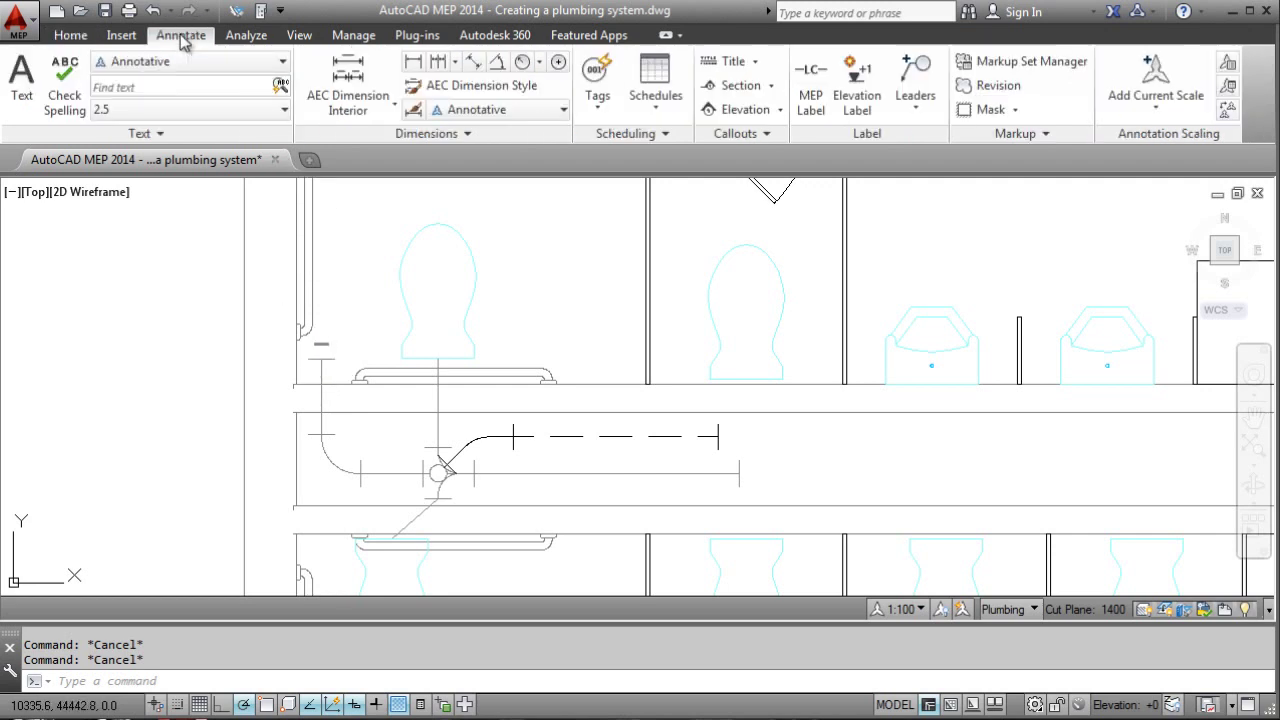
left_click(811, 90)
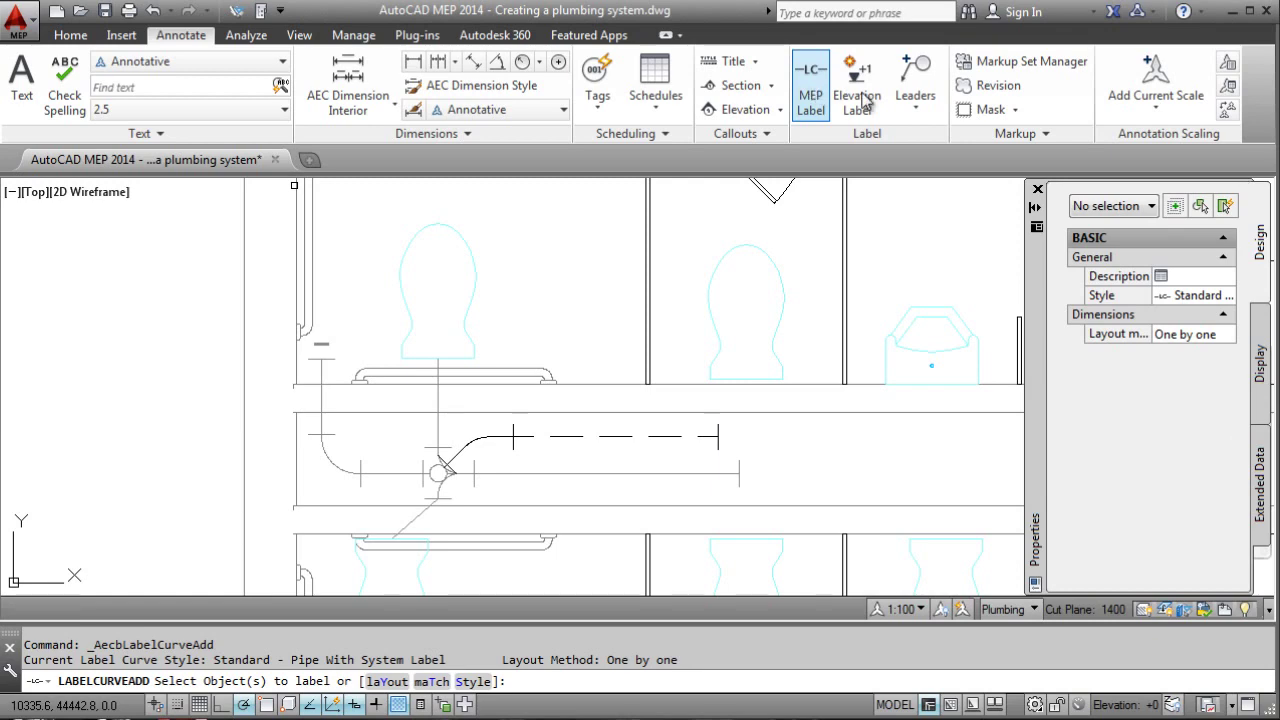
left_click(1200, 296)
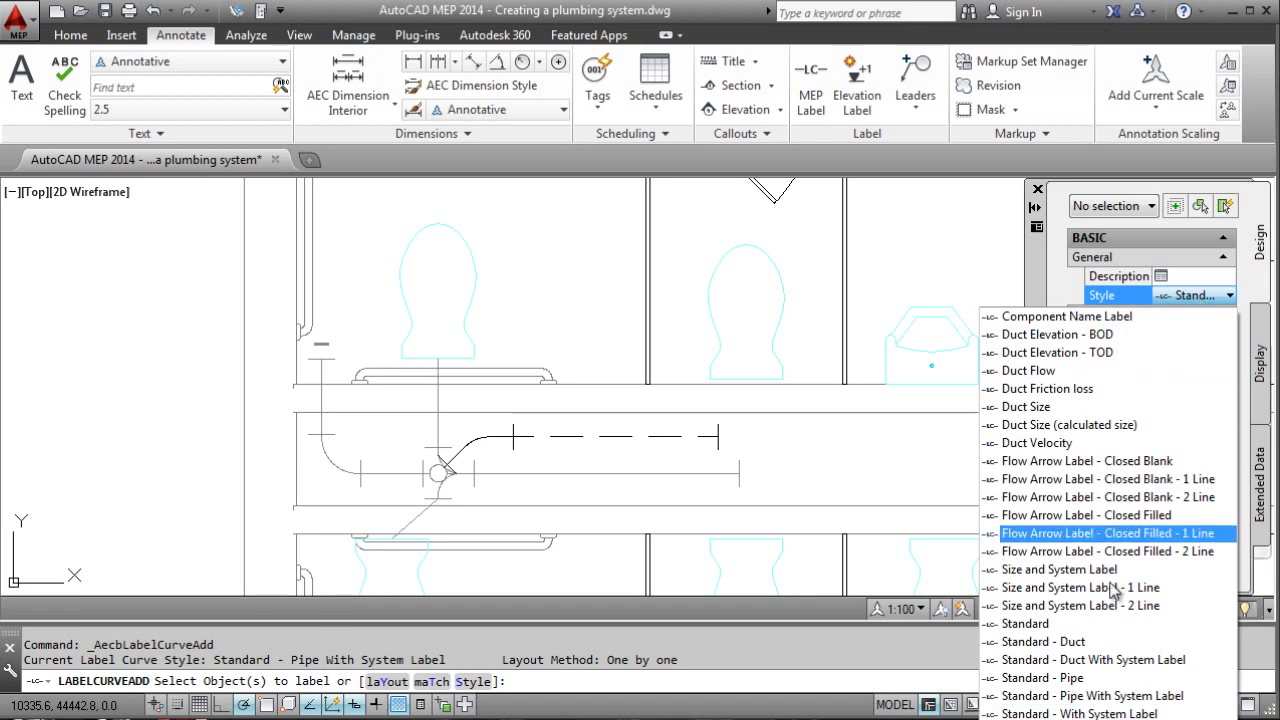
left_click(1092, 695)
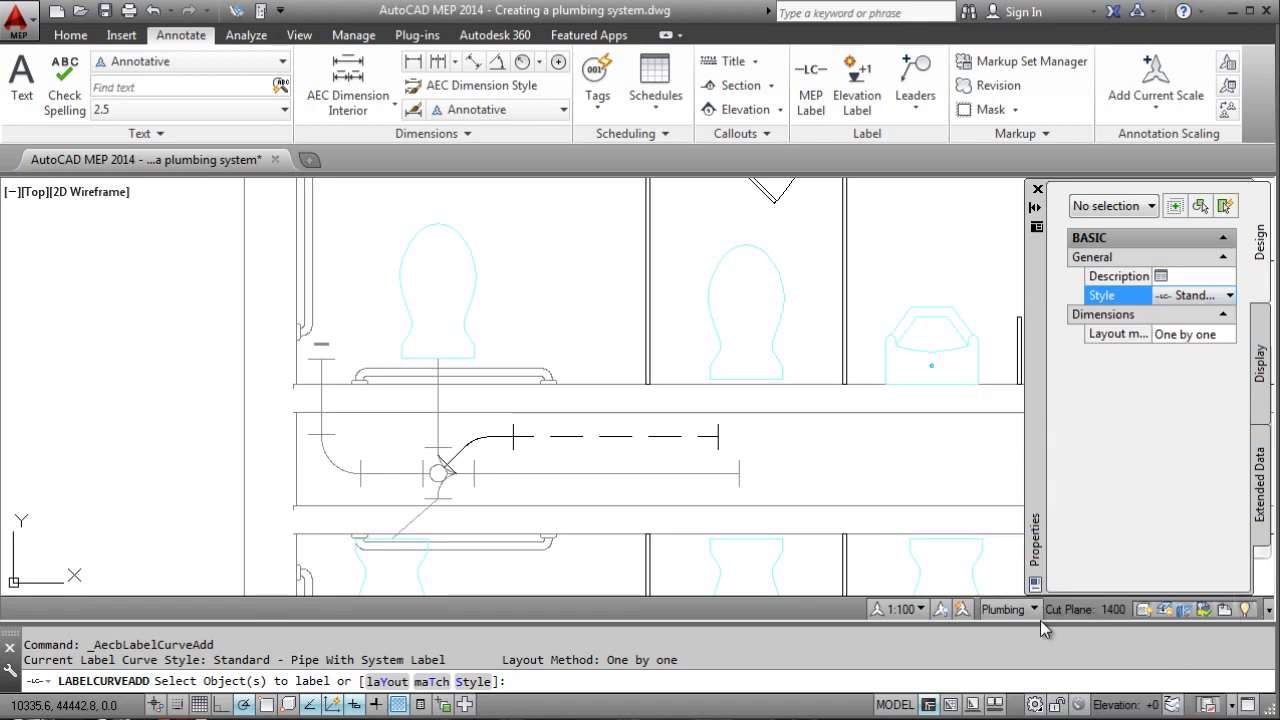
left_click(575, 440)
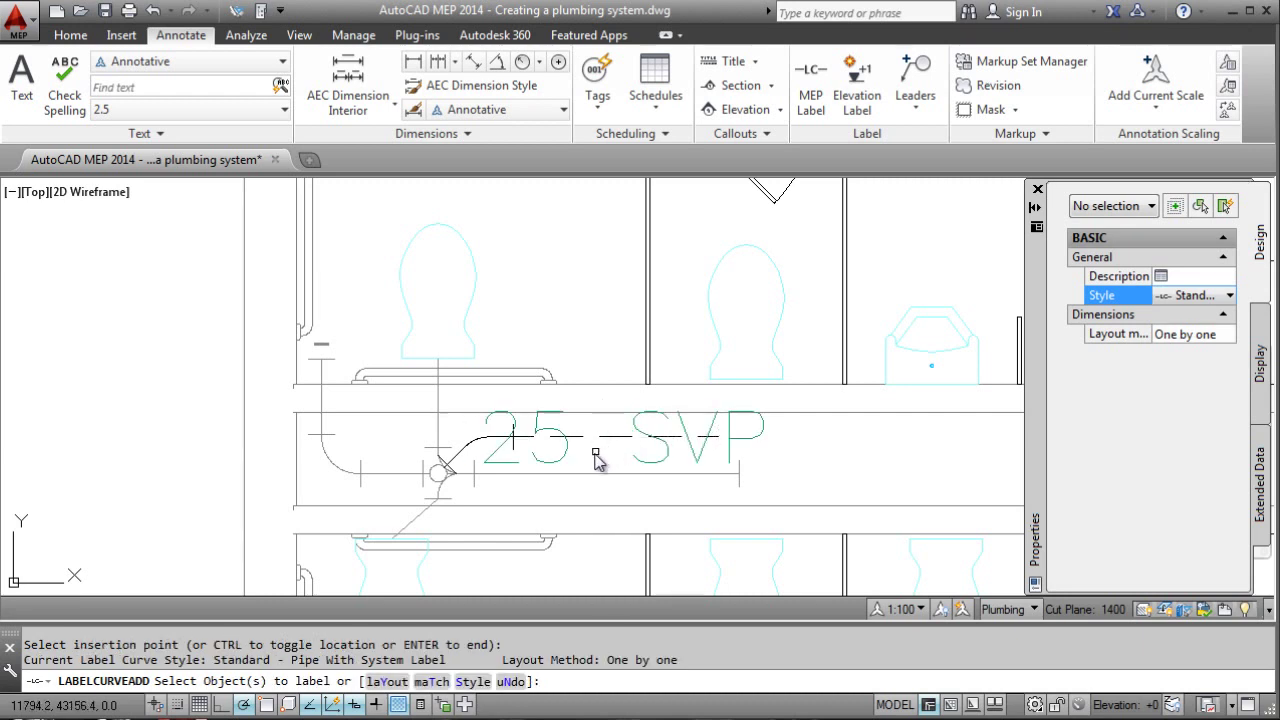
left_click(568, 478)
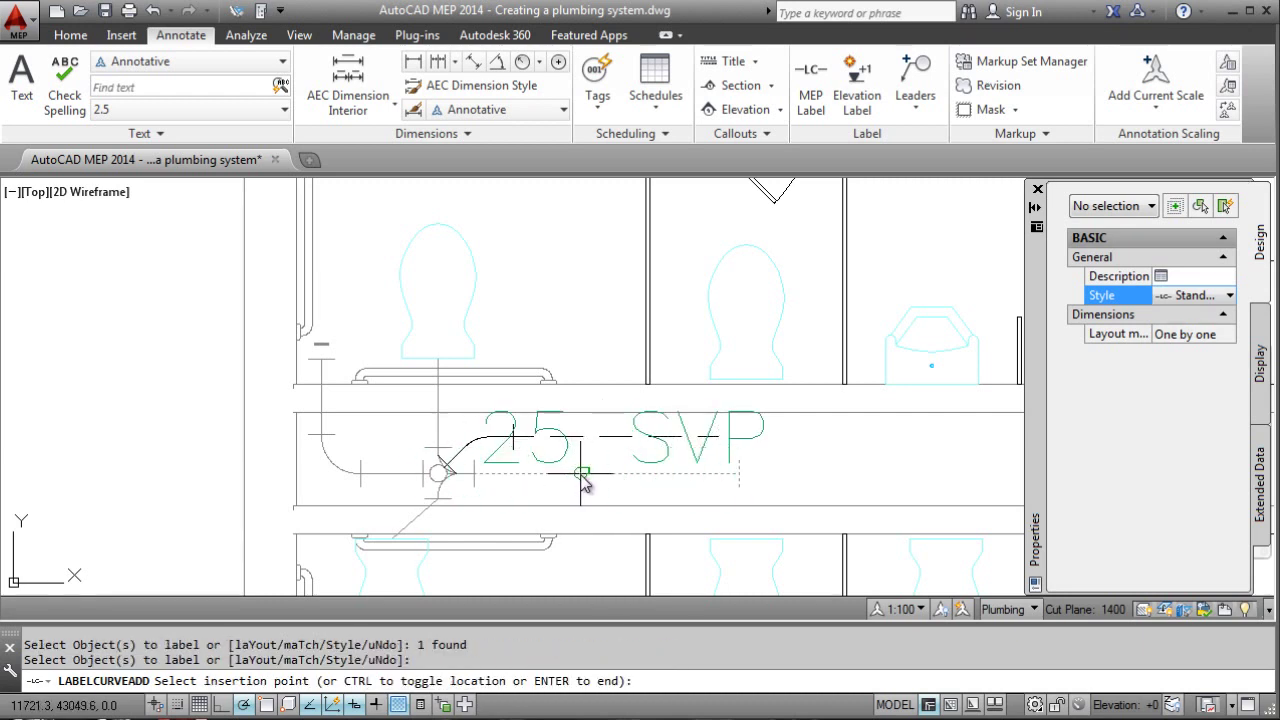
left_click(591, 470)
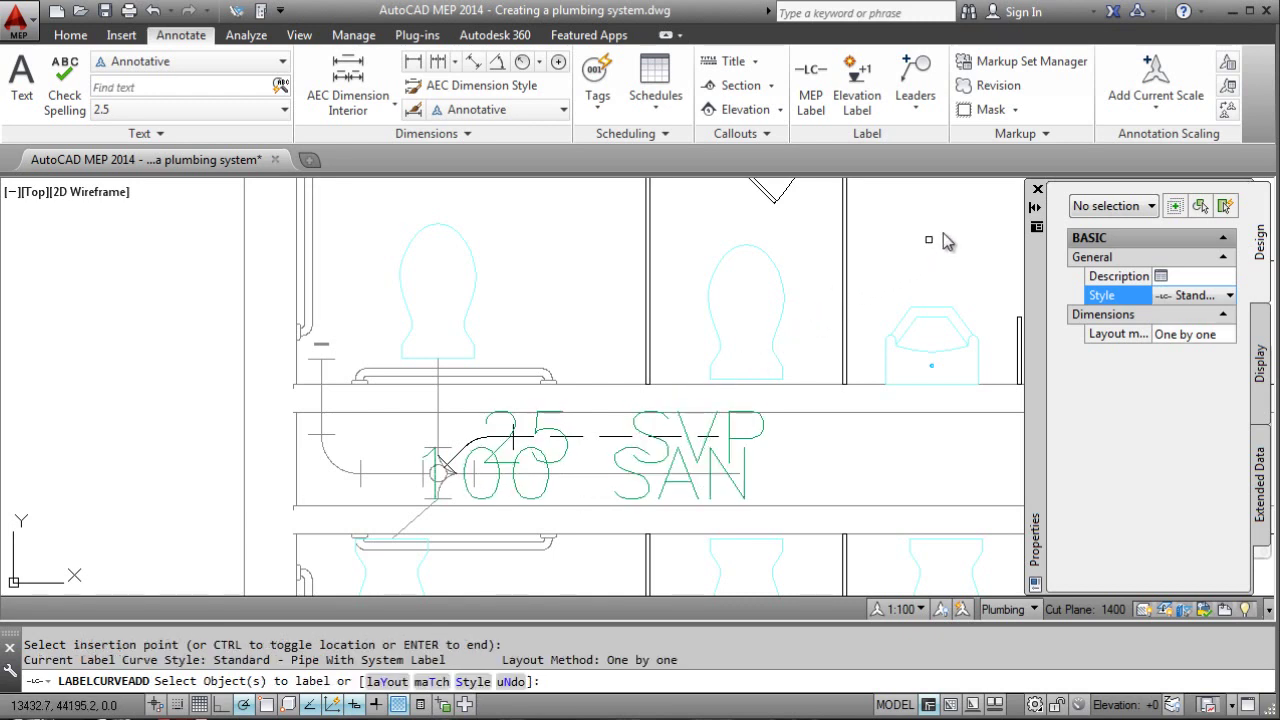
Step: Set the status-bar annotation scale to 1:25
left_click(903, 609)
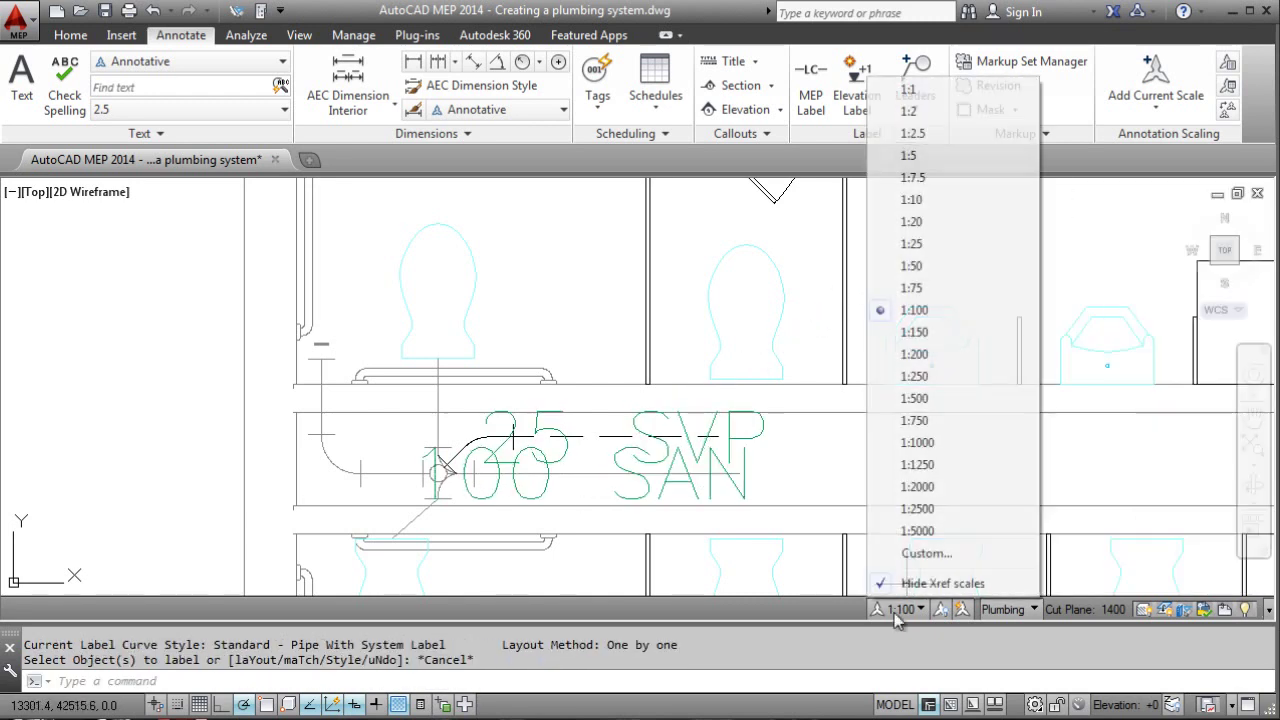
left_click(912, 244)
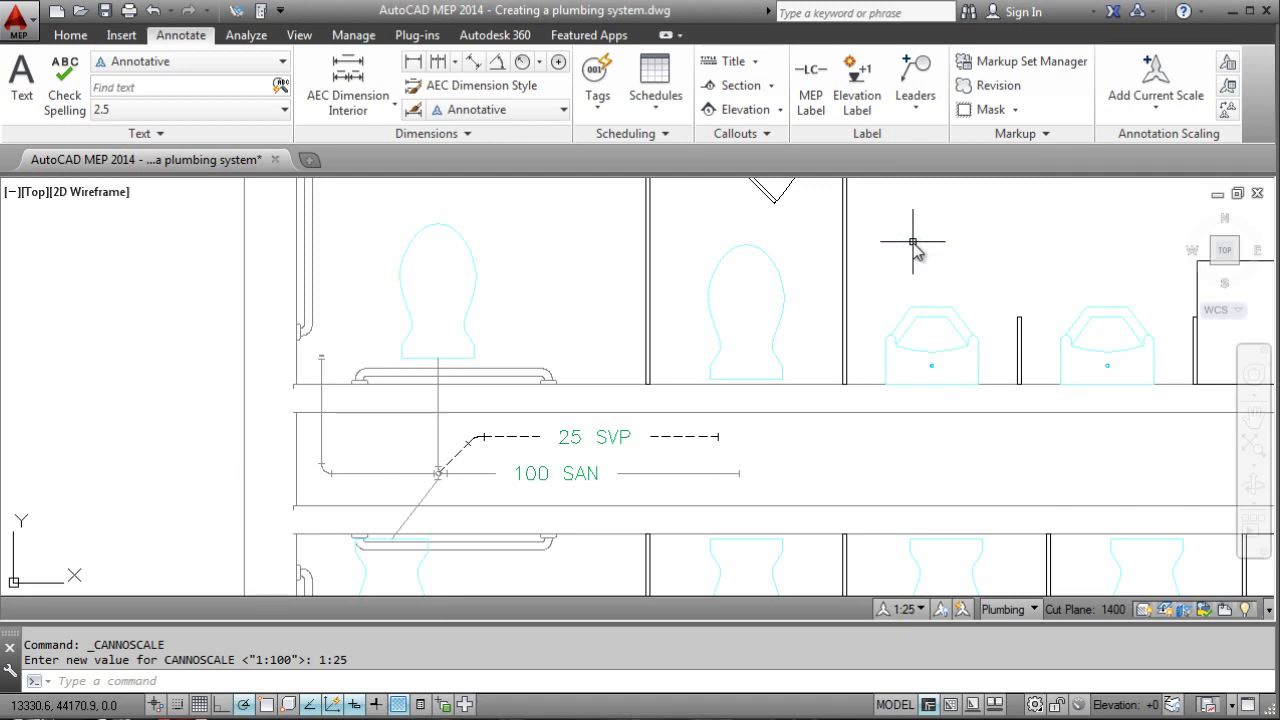